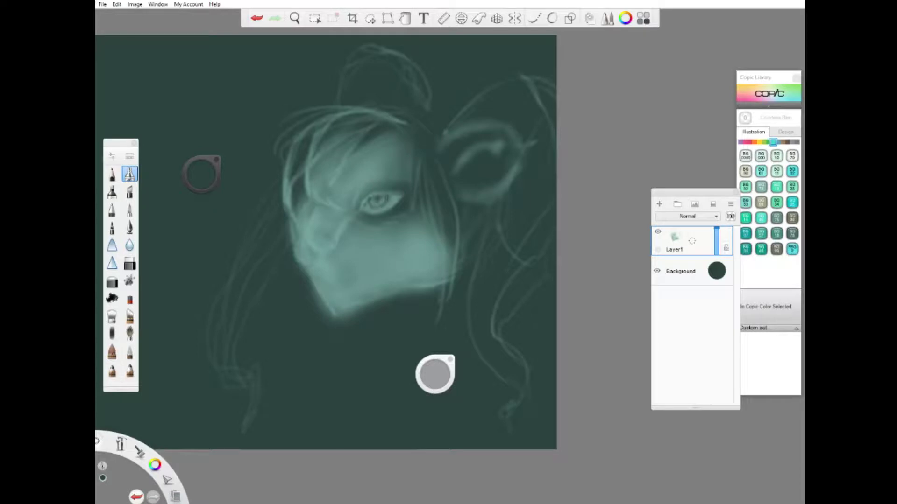
# - Paint dark shading around the near eye, the nose and the far eye socket of the panda face
pyautogui.moveTo(366, 202); pyautogui.dragTo(396, 198)
pyautogui.moveTo(328, 244)
pyautogui.mouseDown()
pyautogui.moveTo(320, 255)
pyautogui.moveTo(311, 237)
pyautogui.moveTo(323, 251)
pyautogui.moveTo(326, 237)
pyautogui.moveTo(313, 240)
pyautogui.mouseUp()
pyautogui.moveTo(357, 202)
pyautogui.mouseDown()
pyautogui.moveTo(385, 191)
pyautogui.moveTo(375, 178)
pyautogui.mouseUp()
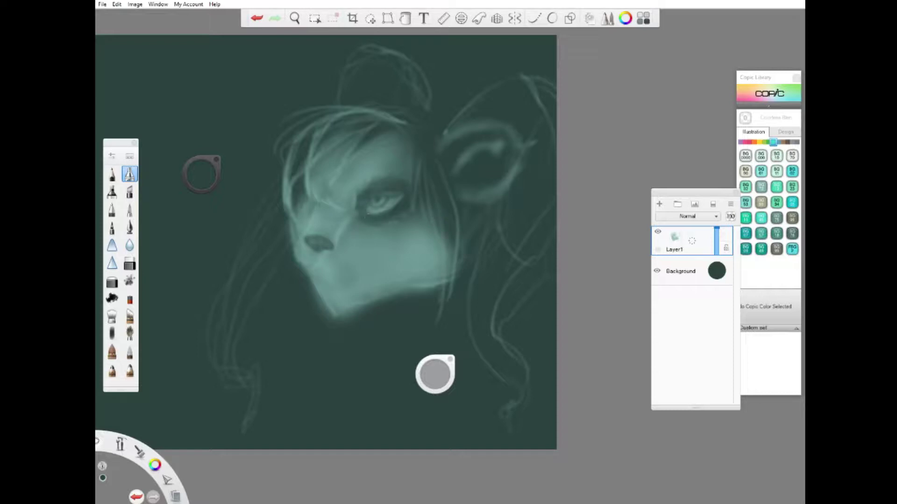
pyautogui.moveTo(310, 172); pyautogui.dragTo(303, 219)
pyautogui.moveTo(368, 212); pyautogui.dragTo(394, 204)
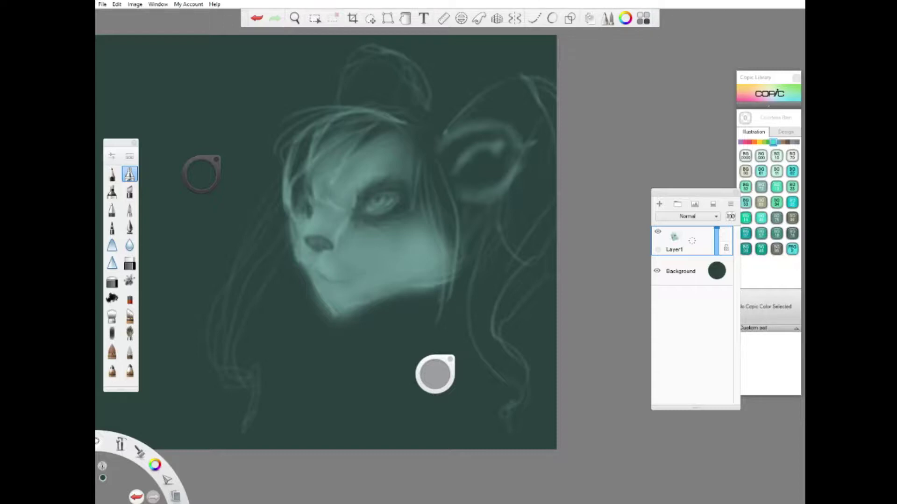
# - Build up the lower jaw and chin with light teal sampled from the cheek, and soften the chin's edge with the eraser
pyautogui.keyDown('alt'); pyautogui.click(387, 289); pyautogui.keyUp('alt')
pyautogui.moveTo(313, 286); pyautogui.dragTo(333, 313)
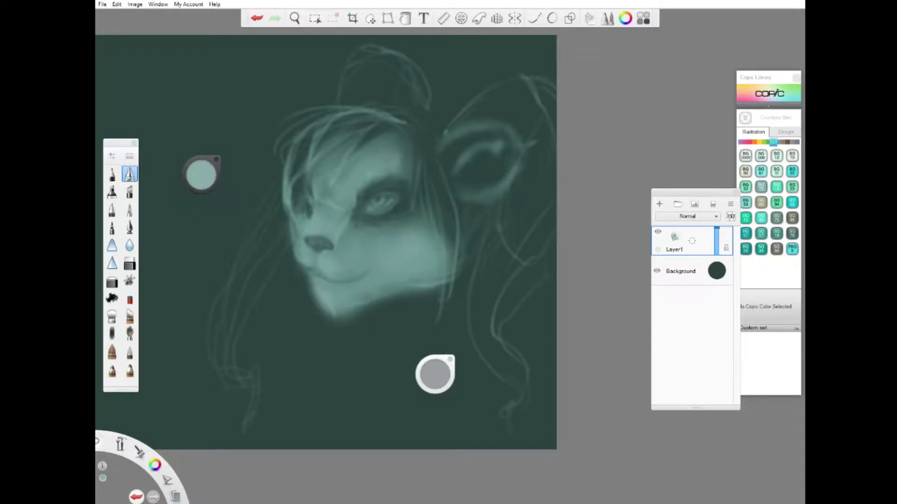
pyautogui.moveTo(201, 174); pyautogui.dragTo(202, 171)
pyautogui.moveTo(327, 322); pyautogui.dragTo(416, 291)
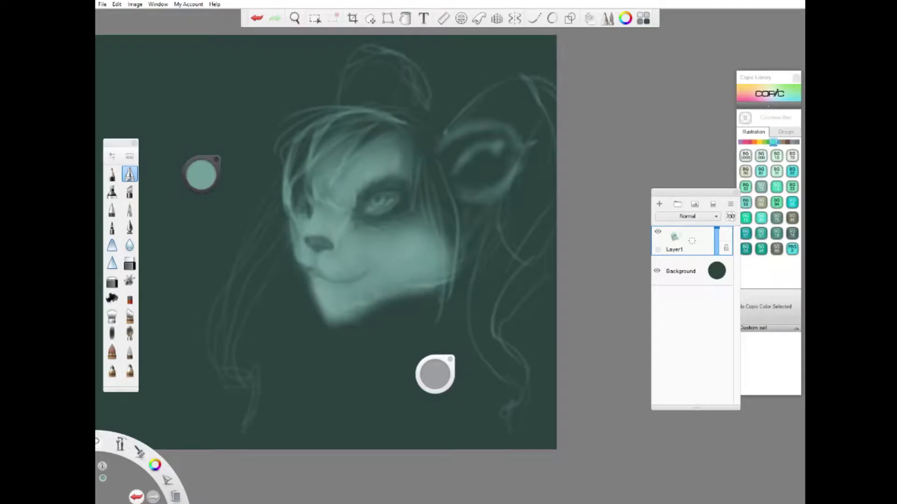
pyautogui.click(111, 281)
pyautogui.moveTo(318, 322); pyautogui.dragTo(357, 319)
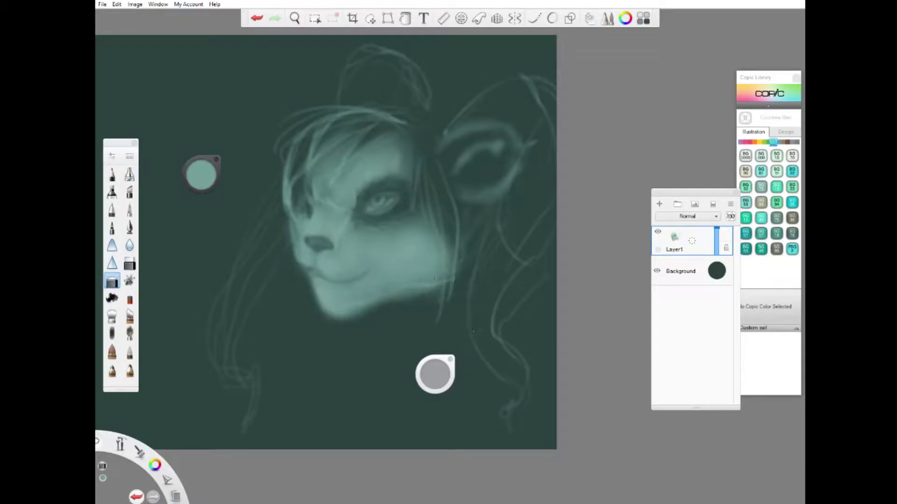
# - Add a new layer and paint deeper dark patches around both eyes
pyautogui.click(130, 174)
pyautogui.click(659, 204)
pyautogui.moveTo(360, 211)
pyautogui.mouseDown()
pyautogui.moveTo(356, 200)
pyautogui.moveTo(360, 230)
pyautogui.mouseUp()
pyautogui.moveTo(309, 196); pyautogui.dragTo(299, 218)
pyautogui.moveTo(383, 213); pyautogui.dragTo(372, 216)
pyautogui.moveTo(450, 359); pyautogui.dragTo(507, 351)
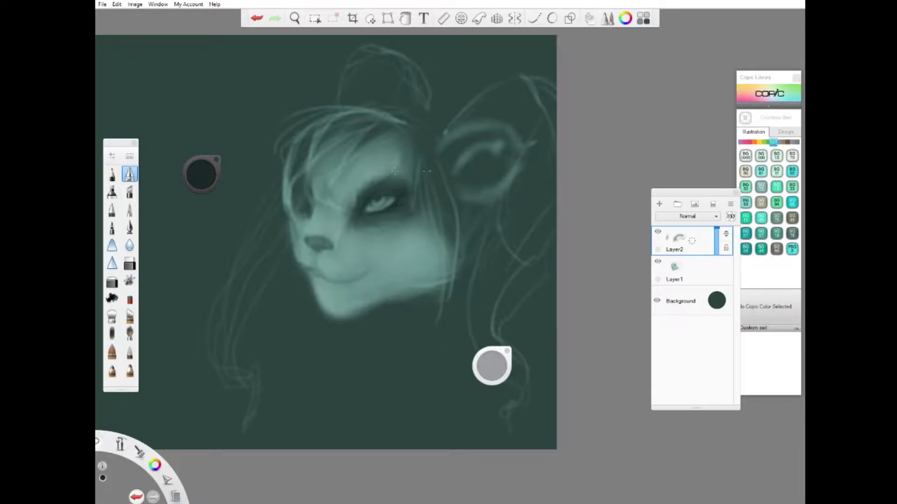
# - Darken the nose and mouth, and sharpen the smile line by alternating the eraser and the dark brush
pyautogui.moveTo(309, 241)
pyautogui.mouseDown()
pyautogui.moveTo(316, 251)
pyautogui.moveTo(328, 247)
pyautogui.moveTo(325, 282)
pyautogui.mouseUp()
pyautogui.click(111, 281)
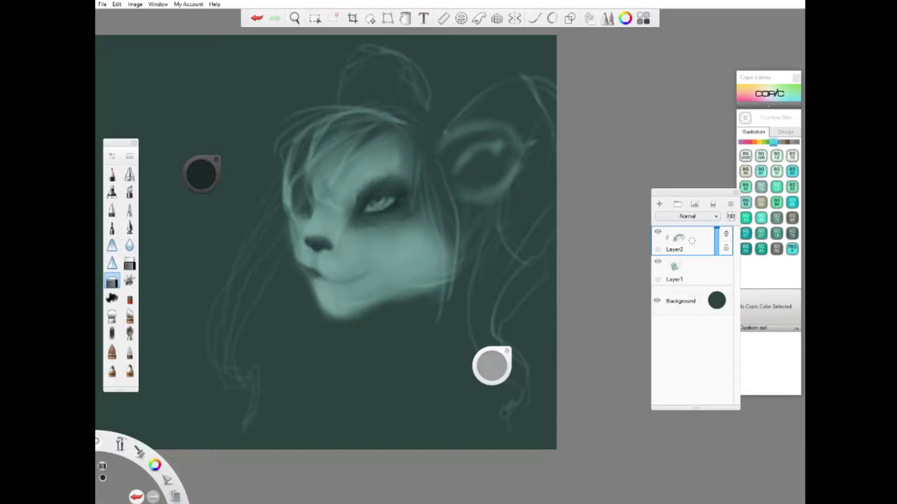
pyautogui.scroll(5, 393, 206)
pyautogui.click(129, 174)
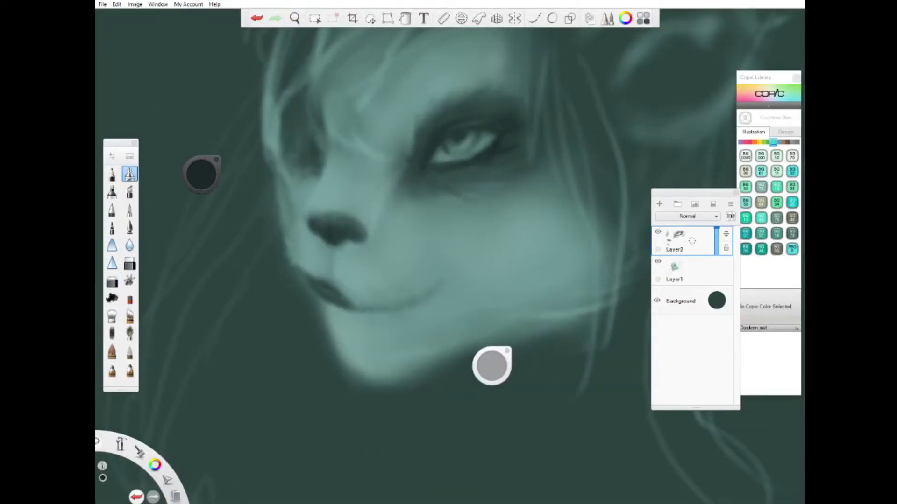
pyautogui.click(112, 282)
pyautogui.moveTo(324, 298); pyautogui.dragTo(357, 312)
pyautogui.moveTo(318, 278)
pyautogui.mouseDown()
pyautogui.moveTo(384, 313)
pyautogui.moveTo(448, 273)
pyautogui.mouseUp()
pyautogui.click(130, 174)
pyautogui.moveTo(341, 265)
pyautogui.mouseDown()
pyautogui.moveTo(343, 294)
pyautogui.moveTo(309, 285)
pyautogui.mouseUp()
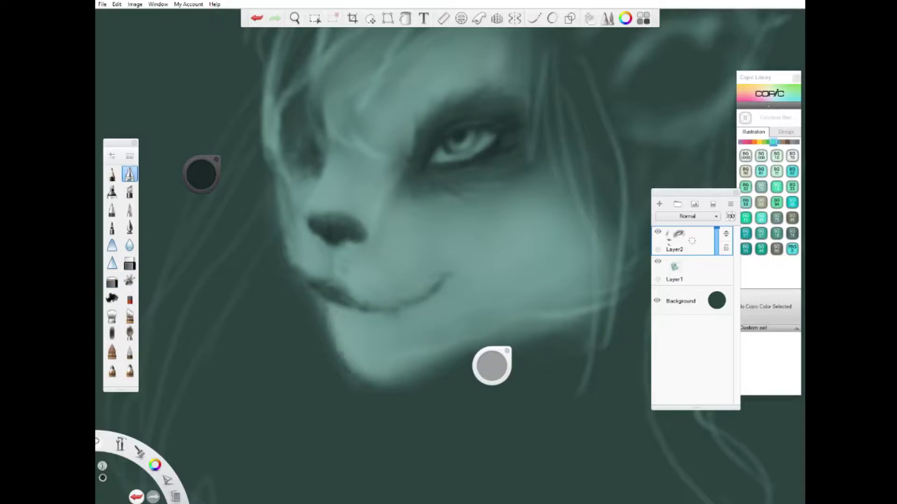
# - Merge the facial shading layer down into Layer1 and touch up the muzzle's edge in light teal
pyautogui.moveTo(492, 365); pyautogui.dragTo(470, 417)
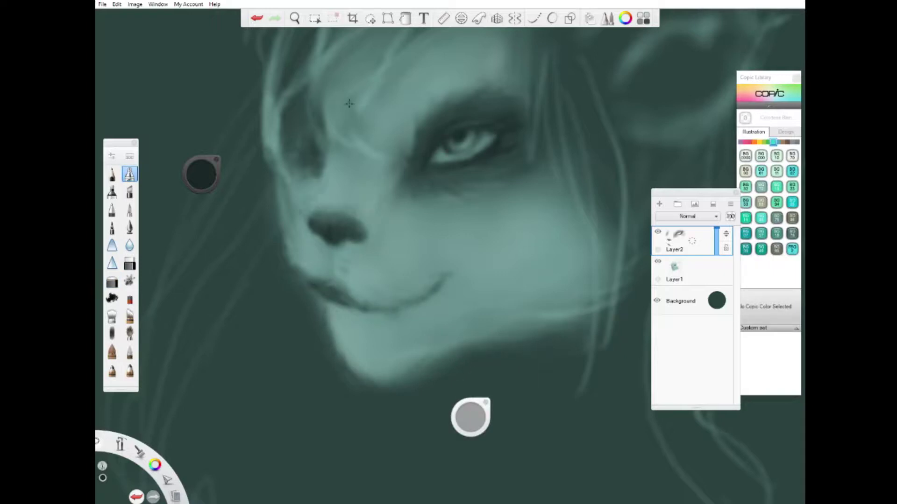
pyautogui.press('e')
pyautogui.hotkey('ctrl', 'e')
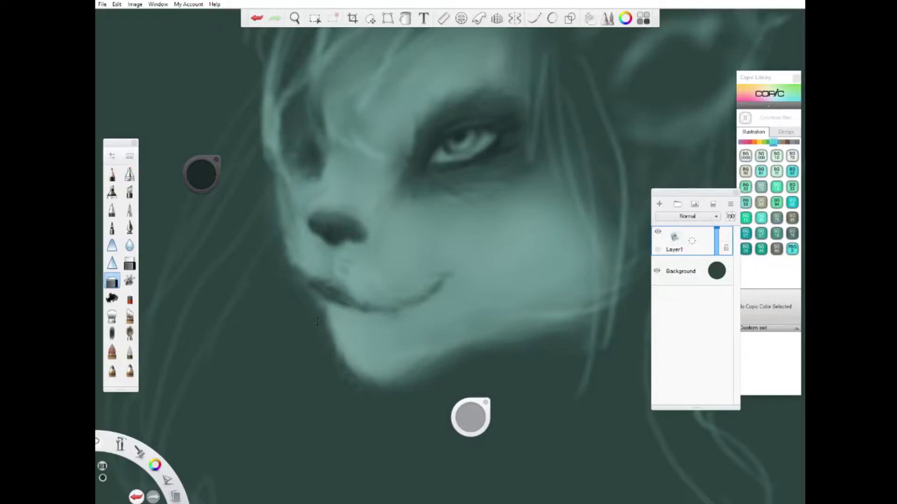
pyautogui.press('e')
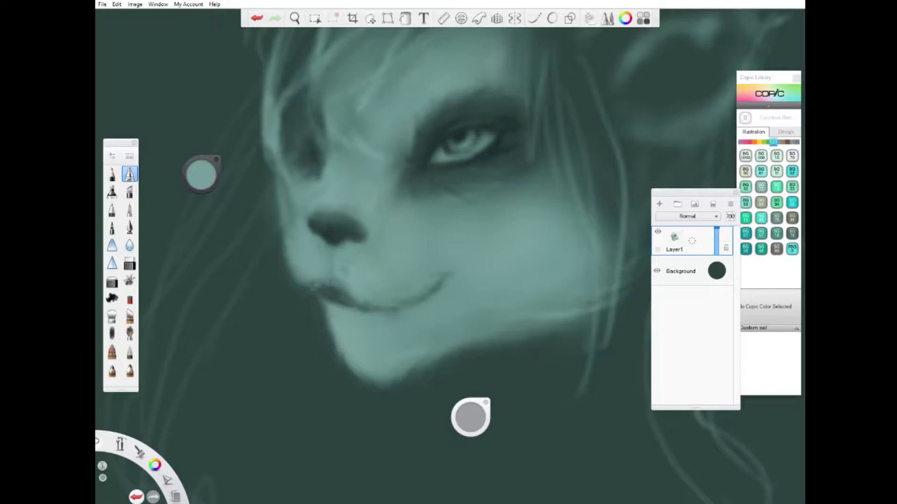
# - Add a new layer and paint dark hair strands over the far side of the forehead and face
pyautogui.scroll(-3, 351, 390)
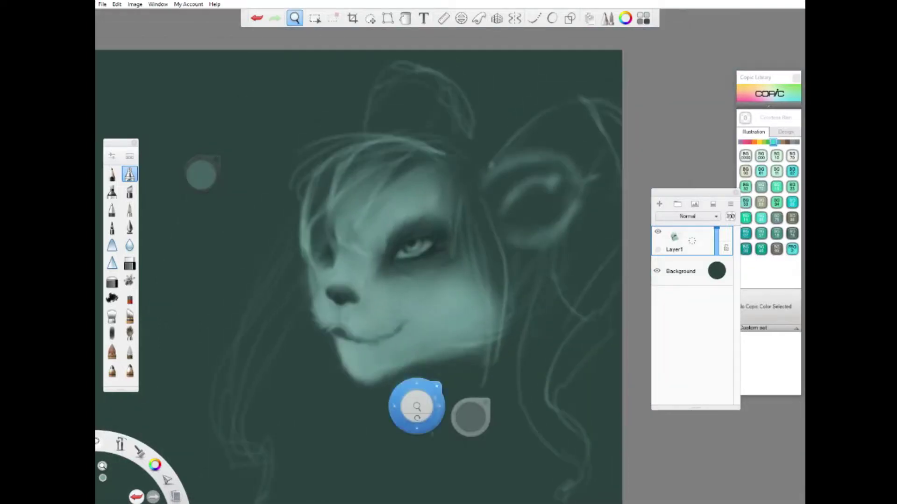
pyautogui.hotkey('ctrl', 'shift', 'n')
pyautogui.click(471, 417)
pyautogui.moveTo(348, 180)
pyautogui.mouseDown()
pyautogui.moveTo(402, 145)
pyautogui.moveTo(306, 215)
pyautogui.mouseUp()
pyautogui.keyDown('alt'); pyautogui.click(327, 185); pyautogui.keyUp('alt')
pyautogui.moveTo(314, 231); pyautogui.dragTo(308, 273)
pyautogui.moveTo(316, 178); pyautogui.dragTo(305, 215)
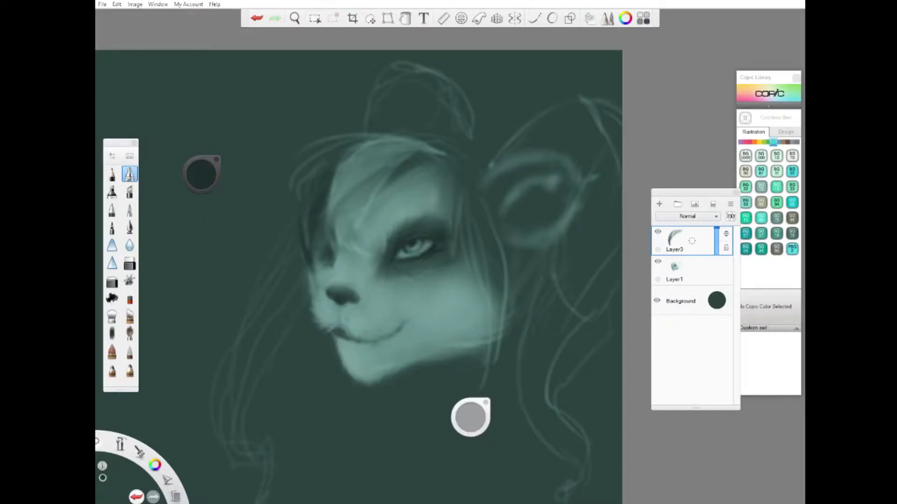
# - Paint pointed dark bangs across the forehead and long dark locks down both sides of the face
pyautogui.moveTo(362, 224)
pyautogui.mouseDown()
pyautogui.moveTo(407, 145)
pyautogui.moveTo(418, 142)
pyautogui.moveTo(343, 232)
pyautogui.moveTo(325, 230)
pyautogui.mouseUp()
pyautogui.moveTo(423, 174); pyautogui.dragTo(378, 215)
pyautogui.moveTo(464, 194)
pyautogui.mouseDown()
pyautogui.moveTo(453, 283)
pyautogui.moveTo(488, 330)
pyautogui.mouseUp()
pyautogui.moveTo(466, 212); pyautogui.dragTo(486, 343)
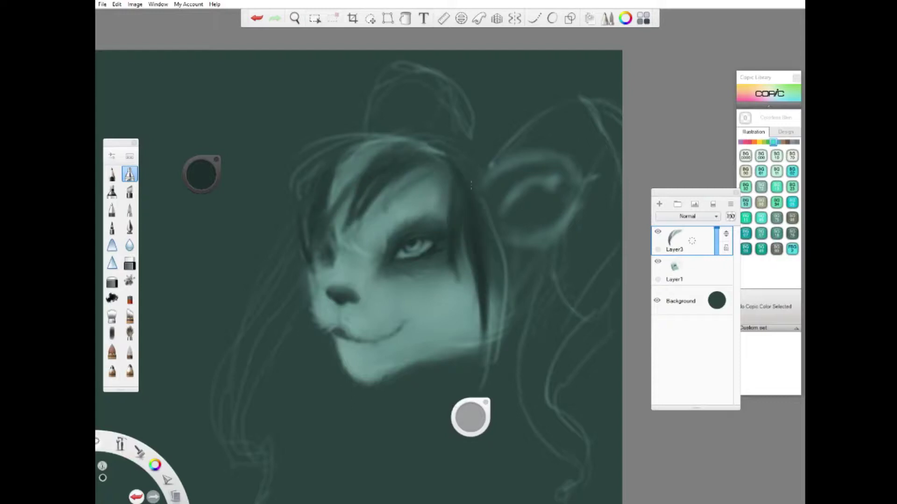
pyautogui.moveTo(484, 201); pyautogui.dragTo(506, 350)
pyautogui.moveTo(357, 149); pyautogui.dragTo(332, 219)
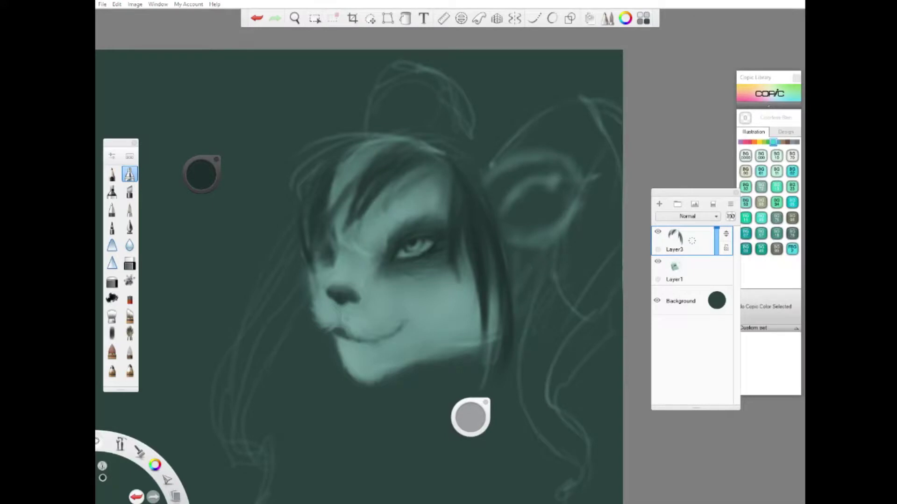
pyautogui.moveTo(311, 262); pyautogui.dragTo(308, 283)
pyautogui.moveTo(295, 213); pyautogui.dragTo(306, 313)
# - Block in dark hair over the crown, around the near ear and down the near pigtail
pyautogui.moveTo(388, 134); pyautogui.dragTo(297, 170)
pyautogui.moveTo(488, 176)
pyautogui.mouseDown()
pyautogui.moveTo(502, 158)
pyautogui.moveTo(576, 215)
pyautogui.moveTo(558, 250)
pyautogui.mouseUp()
pyautogui.moveTo(504, 206)
pyautogui.mouseDown()
pyautogui.moveTo(516, 187)
pyautogui.moveTo(532, 243)
pyautogui.mouseUp()
pyautogui.moveTo(509, 140)
pyautogui.mouseDown()
pyautogui.moveTo(593, 105)
pyautogui.moveTo(621, 141)
pyautogui.mouseUp()
pyautogui.moveTo(574, 308); pyautogui.dragTo(584, 485)
pyautogui.moveTo(598, 164); pyautogui.dragTo(519, 411)
pyautogui.moveTo(621, 121); pyautogui.dragTo(551, 196)
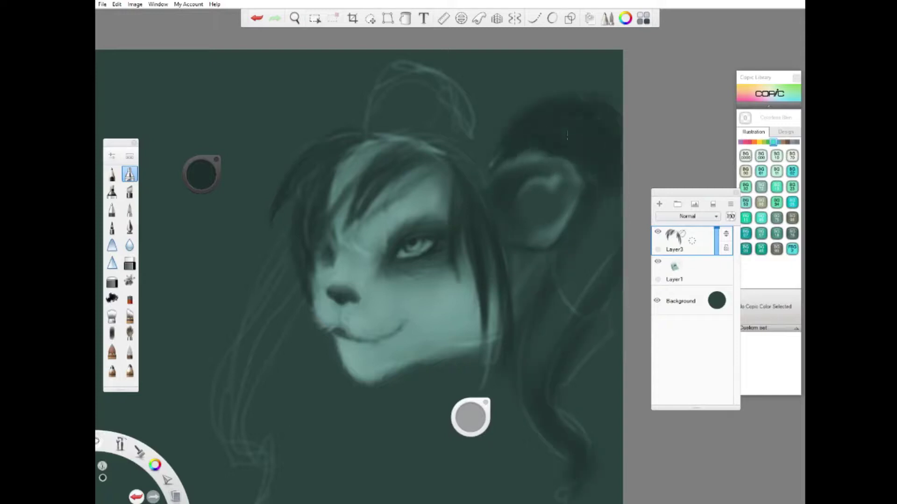
pyautogui.moveTo(621, 183); pyautogui.dragTo(539, 360)
pyautogui.moveTo(542, 332); pyautogui.dragTo(518, 388)
pyautogui.moveTo(560, 411); pyautogui.dragTo(537, 460)
# - Fill the top of the hair and the far pigtail with broad dark strokes
pyautogui.moveTo(508, 121)
pyautogui.mouseDown()
pyautogui.moveTo(449, 135)
pyautogui.moveTo(398, 126)
pyautogui.moveTo(411, 105)
pyautogui.moveTo(576, 92)
pyautogui.mouseUp()
pyautogui.moveTo(448, 61)
pyautogui.mouseDown()
pyautogui.moveTo(373, 98)
pyautogui.moveTo(352, 126)
pyautogui.mouseUp()
pyautogui.moveTo(284, 250); pyautogui.dragTo(238, 341)
pyautogui.moveTo(308, 285); pyautogui.dragTo(234, 481)
pyautogui.moveTo(262, 495); pyautogui.dragTo(295, 290)
pyautogui.moveTo(358, 86); pyautogui.dragTo(332, 137)
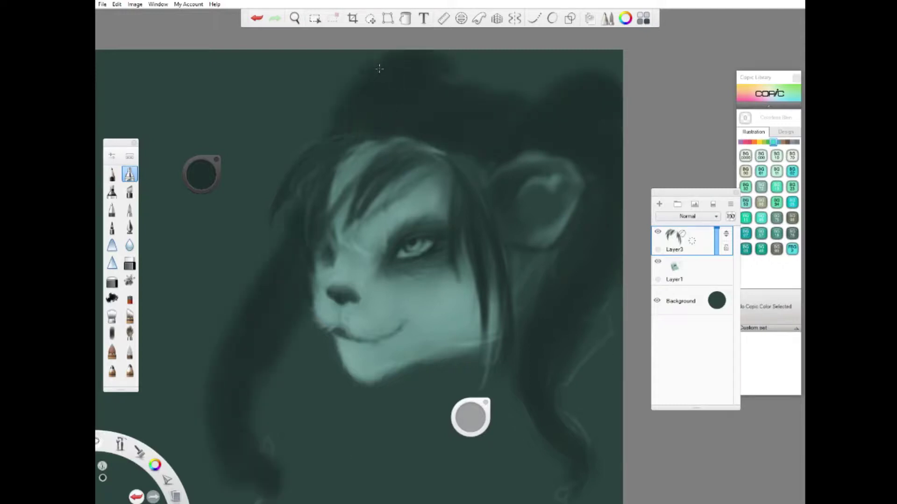
# - Darken the near ear on a new layer beneath the hair layer, and merge it down into Layer1
pyautogui.hotkey('ctrl', 'shift', 'n')
pyautogui.moveTo(505, 154)
pyautogui.mouseDown()
pyautogui.moveTo(541, 169)
pyautogui.moveTo(579, 234)
pyautogui.moveTo(528, 243)
pyautogui.moveTo(542, 189)
pyautogui.mouseUp()
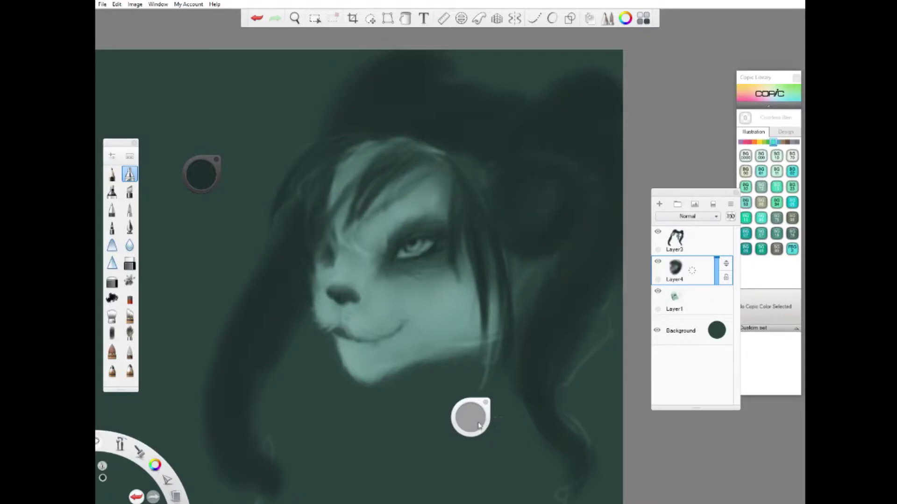
pyautogui.hotkey('alt', ']')
pyautogui.hotkey('ctrl', 'e')
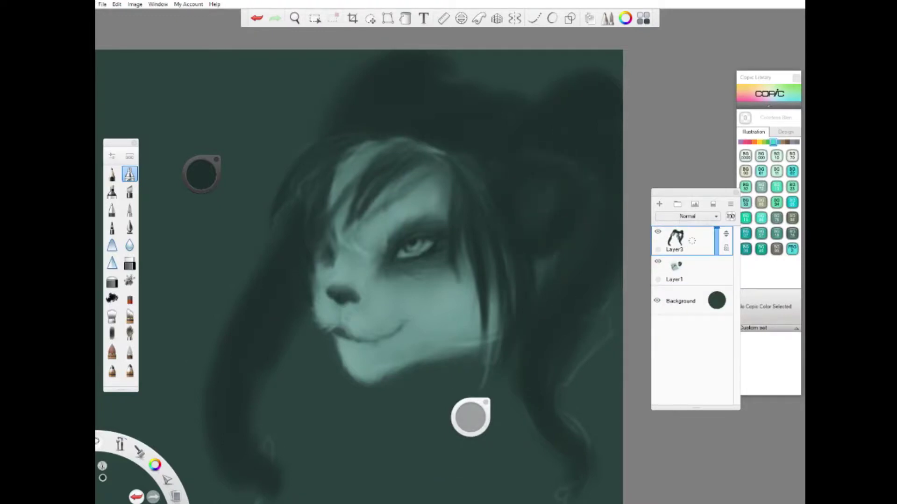
# - Add thin dark strands to the bangs and side locks, and merge the hair layer down into Layer1
pyautogui.moveTo(437, 145); pyautogui.dragTo(404, 178)
pyautogui.moveTo(449, 265); pyautogui.dragTo(467, 296)
pyautogui.moveTo(433, 151); pyautogui.dragTo(450, 197)
pyautogui.moveTo(409, 174); pyautogui.dragTo(395, 208)
pyautogui.moveTo(384, 142); pyautogui.dragTo(369, 156)
pyautogui.moveTo(341, 195)
pyautogui.mouseDown()
pyautogui.moveTo(329, 215)
pyautogui.moveTo(328, 209)
pyautogui.mouseUp()
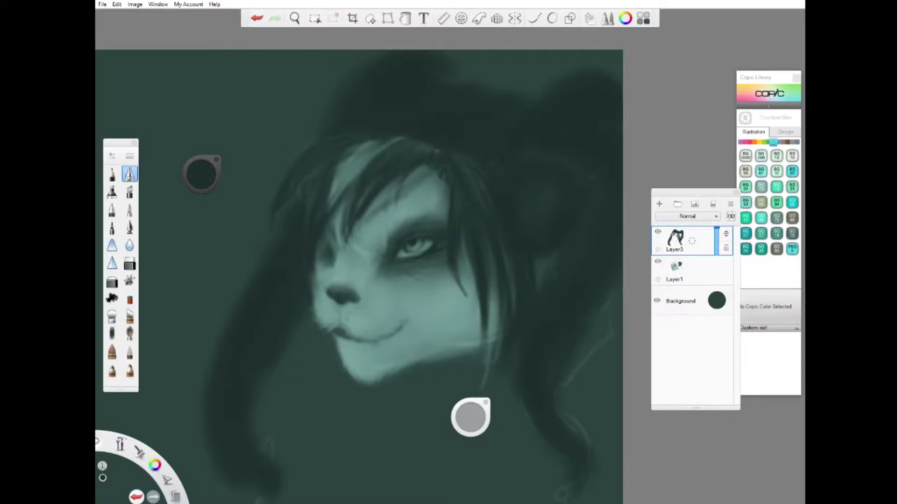
pyautogui.hotkey('ctrl', 'e')
# - On a new layer, paint light teal streaks through the centre and far-side bangs, trimming their edges with the eraser
pyautogui.hotkey('ctrl', 'shift', 'n')
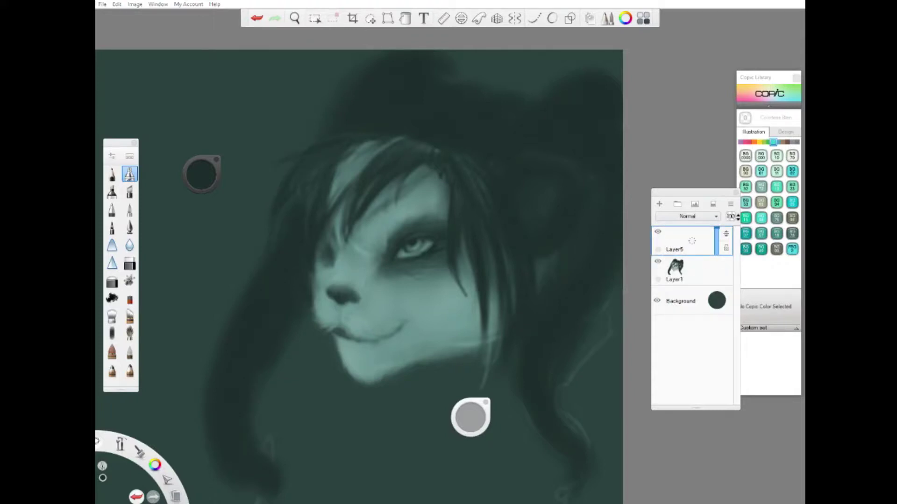
pyautogui.keyDown('alt'); pyautogui.click(364, 280); pyautogui.keyUp('alt')
pyautogui.moveTo(430, 140); pyautogui.dragTo(381, 212)
pyautogui.moveTo(407, 123)
pyautogui.mouseDown()
pyautogui.moveTo(441, 140)
pyautogui.moveTo(390, 187)
pyautogui.mouseUp()
pyautogui.moveTo(439, 124)
pyautogui.mouseDown()
pyautogui.moveTo(380, 201)
pyautogui.moveTo(450, 150)
pyautogui.mouseUp()
pyautogui.moveTo(393, 136)
pyautogui.mouseDown()
pyautogui.moveTo(327, 206)
pyautogui.moveTo(317, 239)
pyautogui.mouseUp()
pyautogui.moveTo(353, 145)
pyautogui.mouseDown()
pyautogui.moveTo(287, 283)
pyautogui.moveTo(302, 183)
pyautogui.moveTo(285, 273)
pyautogui.mouseUp()
pyautogui.moveTo(327, 155); pyautogui.dragTo(288, 266)
pyautogui.press('e')
pyautogui.moveTo(292, 217); pyautogui.dragTo(282, 275)
pyautogui.moveTo(357, 133); pyautogui.dragTo(321, 192)
pyautogui.press('e')
# - Paint light teal streaks down the near-side lock and extend the central bang toward the eye
pyautogui.moveTo(446, 133); pyautogui.dragTo(513, 259)
pyautogui.moveTo(413, 151); pyautogui.dragTo(380, 219)
pyautogui.moveTo(481, 406); pyautogui.dragTo(406, 403)
pyautogui.moveTo(450, 136)
pyautogui.mouseDown()
pyautogui.moveTo(504, 184)
pyautogui.moveTo(513, 290)
pyautogui.mouseUp()
pyautogui.moveTo(499, 252); pyautogui.dragTo(525, 341)
pyautogui.moveTo(413, 147); pyautogui.dragTo(389, 250)
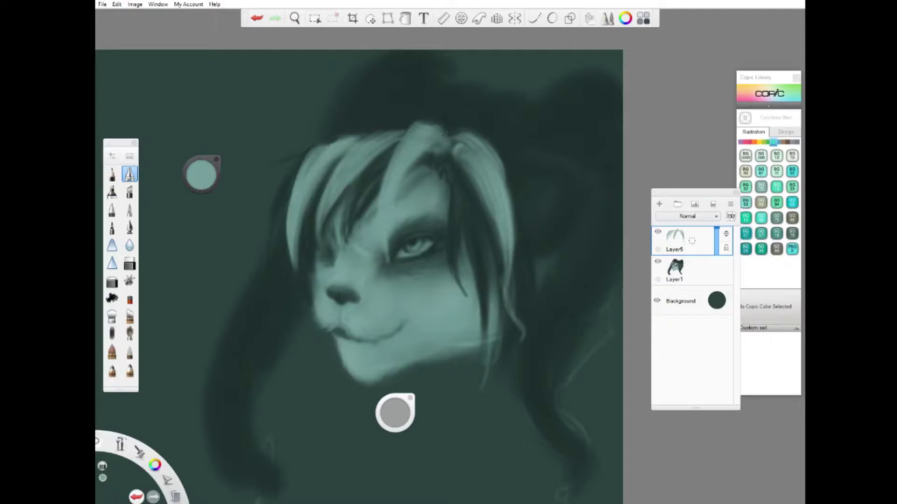
# - Merge the hair streaks down and paint a light hair tie on each pigtail on a new layer
pyautogui.hotkey('ctrl', 'e')
pyautogui.hotkey('ctrl', 'shift', 'n')
pyautogui.moveTo(530, 105); pyautogui.dragTo(538, 124)
pyautogui.moveTo(413, 84); pyautogui.dragTo(429, 78)
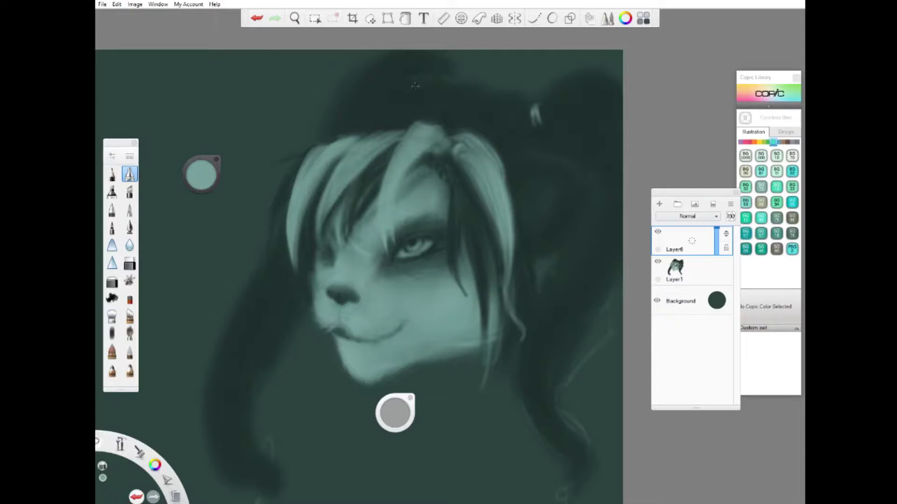
# - Add two more layers beneath the hair ties and detail the pigtails with thin strands
pyautogui.hotkey('ctrl', 'shift', 'n')
pyautogui.hotkey('ctrl', 'shift', 'n')
pyautogui.press('Home')
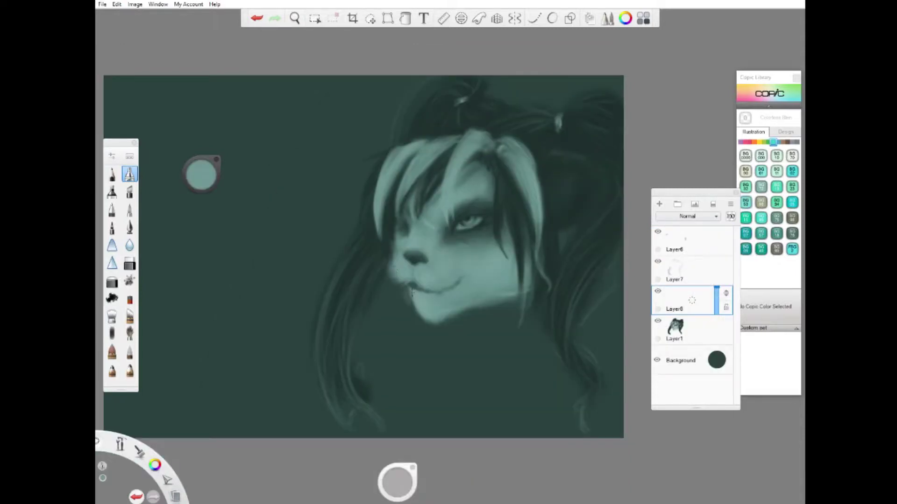
# - Erase the underside of the chin on Layer1 and its overlying layer, and widen the muzzle with light teal
pyautogui.press('e')
pyautogui.click(675, 329)
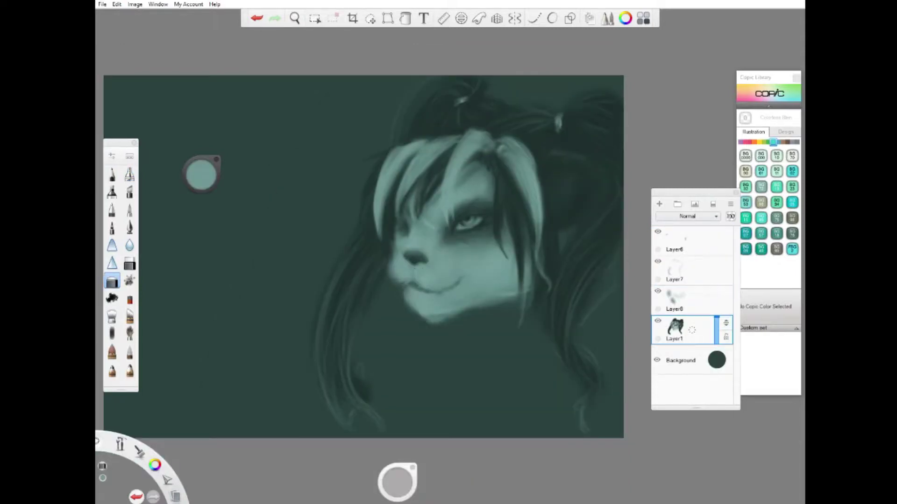
pyautogui.moveTo(419, 322); pyautogui.dragTo(493, 303)
pyautogui.click(692, 299)
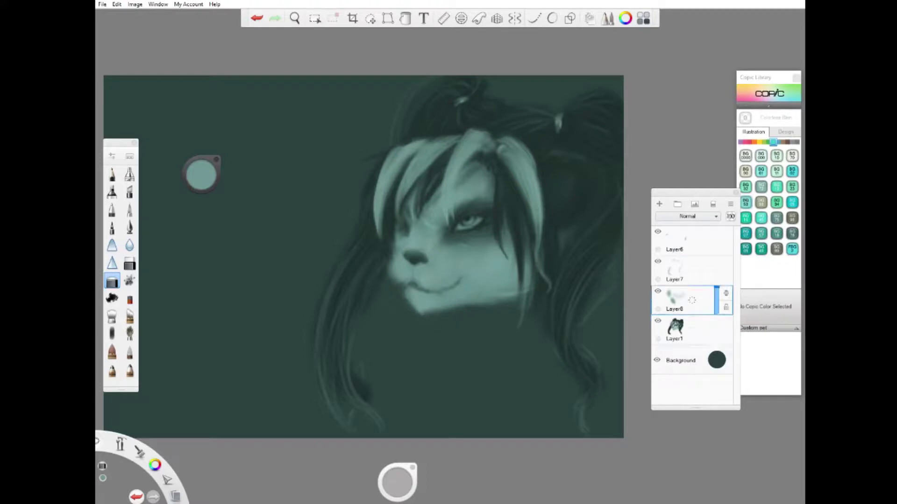
pyautogui.press('e')
pyautogui.moveTo(397, 221)
pyautogui.mouseDown()
pyautogui.moveTo(387, 262)
pyautogui.moveTo(404, 292)
pyautogui.moveTo(432, 315)
pyautogui.moveTo(471, 304)
pyautogui.mouseUp()
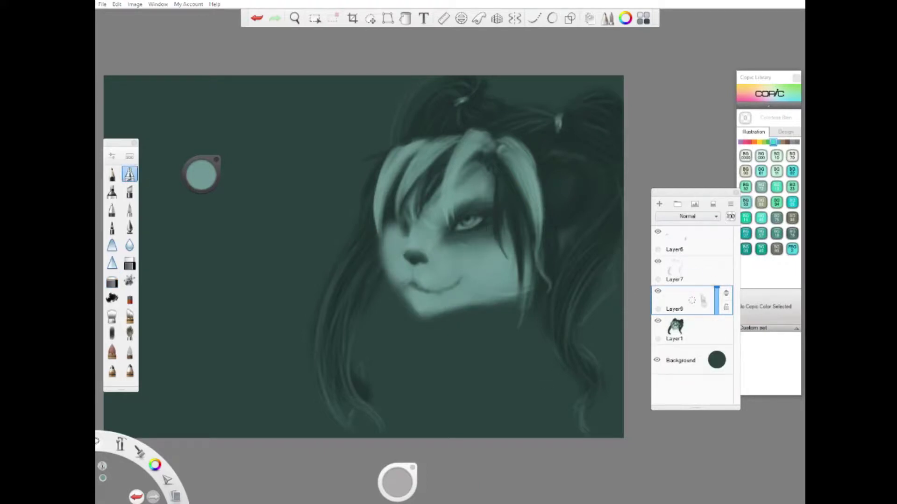
# - Paint darker spiky markings around both eyes, and deepen the nose and mouth
pyautogui.moveTo(446, 252)
pyautogui.mouseDown()
pyautogui.moveTo(452, 242)
pyautogui.moveTo(502, 248)
pyautogui.mouseUp()
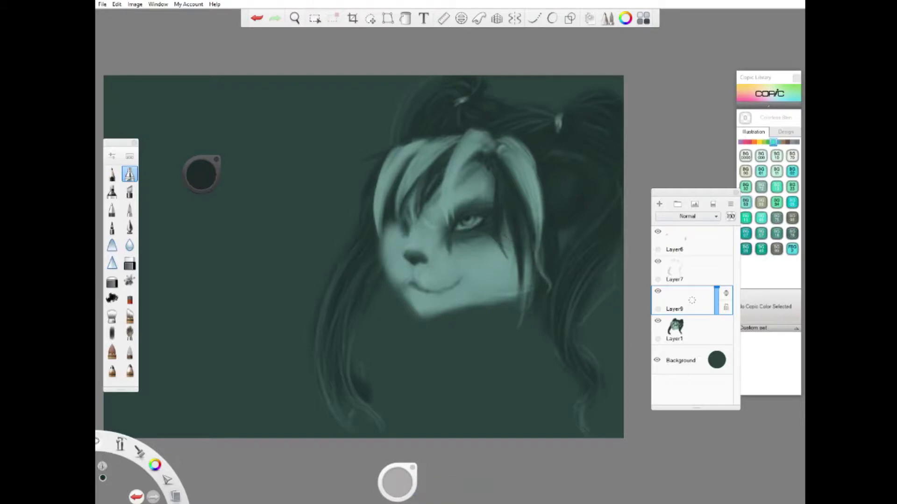
pyautogui.moveTo(409, 233); pyautogui.dragTo(390, 240)
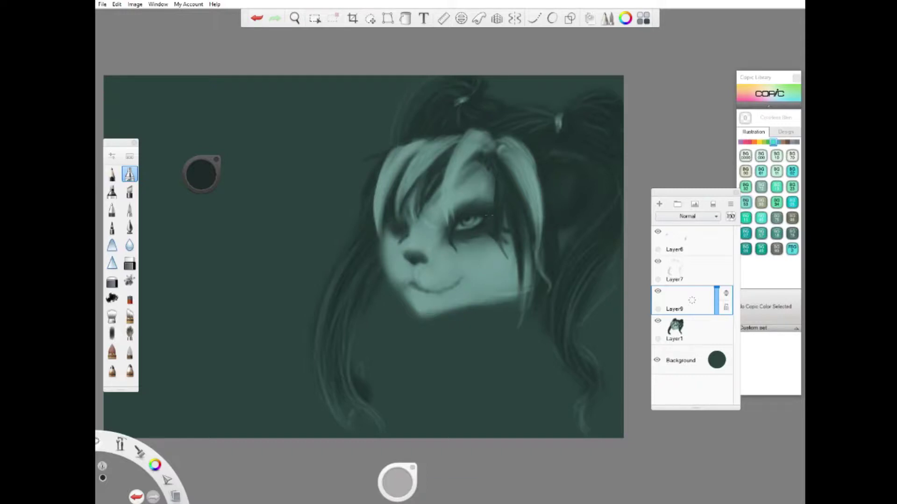
pyautogui.moveTo(408, 247)
pyautogui.mouseDown()
pyautogui.moveTo(422, 255)
pyautogui.moveTo(402, 261)
pyautogui.moveTo(433, 297)
pyautogui.mouseUp()
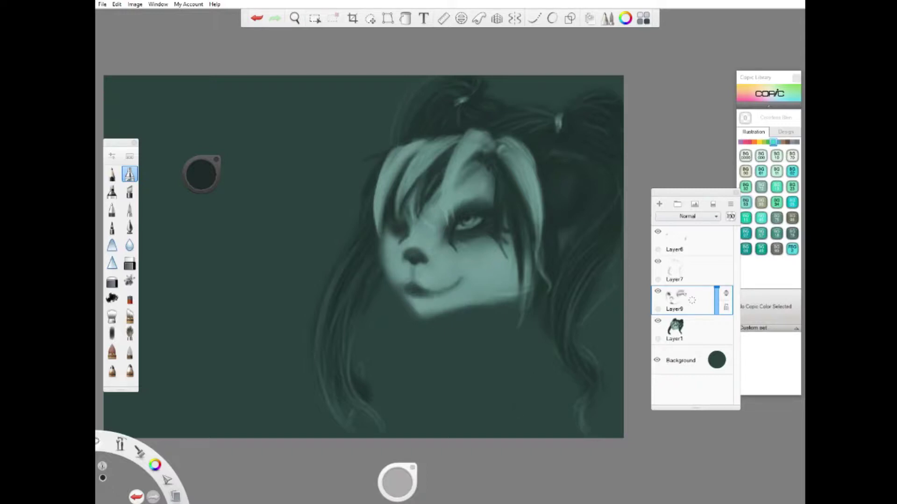
# - Merge the facial markings down into Layer1 and shade the muzzle's outer edge on a new layer
pyautogui.hotkey('ctrl', 'e')
pyautogui.hotkey('ctrl', 'shift', 'n')
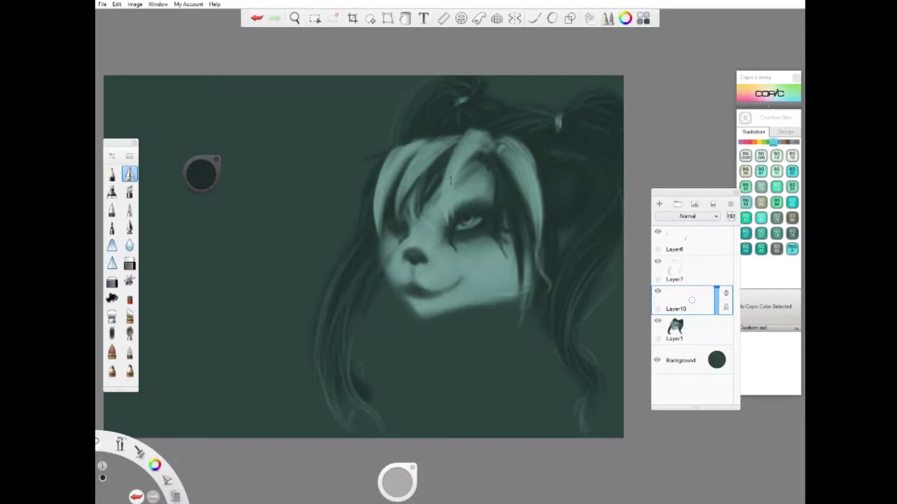
pyautogui.moveTo(407, 299)
pyautogui.mouseDown()
pyautogui.moveTo(428, 311)
pyautogui.moveTo(411, 309)
pyautogui.mouseUp()
# - Add a layer beneath the head and paint the neck and shoulders with dark side shadows and light teal fill
pyautogui.hotkey('ctrl', 'shift', 'n')
pyautogui.moveTo(423, 354); pyautogui.dragTo(443, 318)
pyautogui.moveTo(544, 369)
pyautogui.mouseDown()
pyautogui.moveTo(511, 306)
pyautogui.moveTo(568, 383)
pyautogui.mouseUp()
pyautogui.keyDown('alt'); pyautogui.click(448, 281); pyautogui.keyUp('alt')
pyautogui.moveTo(421, 327)
pyautogui.mouseDown()
pyautogui.moveTo(503, 340)
pyautogui.moveTo(411, 374)
pyautogui.moveTo(481, 364)
pyautogui.moveTo(420, 355)
pyautogui.moveTo(446, 353)
pyautogui.mouseUp()
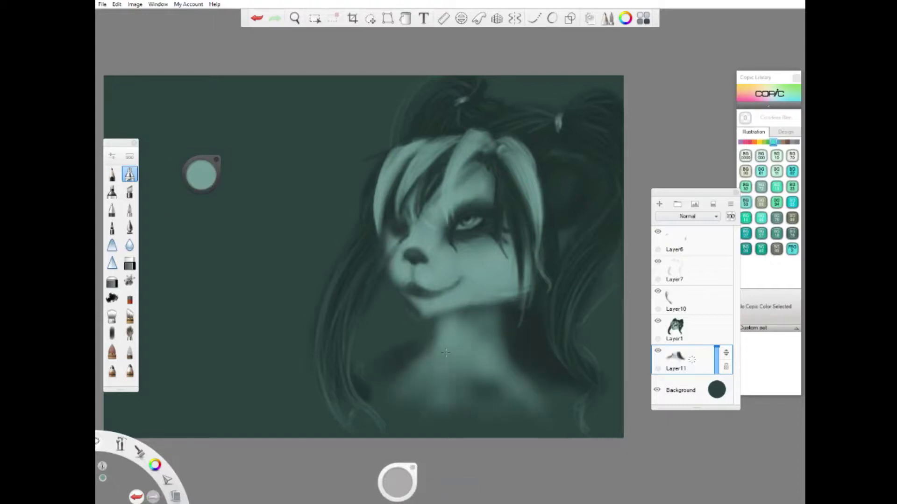
# - On Layer10, smooth and round out the far cheek, muzzle edge and chin with sampled teal tones
pyautogui.keyDown('alt'); pyautogui.click(446, 353); pyautogui.keyUp('alt')
pyautogui.click(681, 301)
pyautogui.scroll(3, 433, 258)
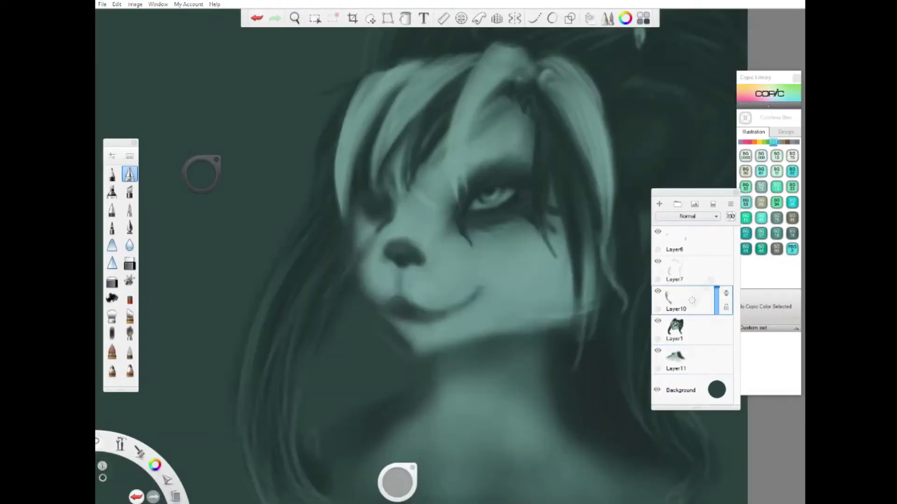
pyautogui.keyDown('alt'); pyautogui.click(395, 291); pyautogui.keyUp('alt')
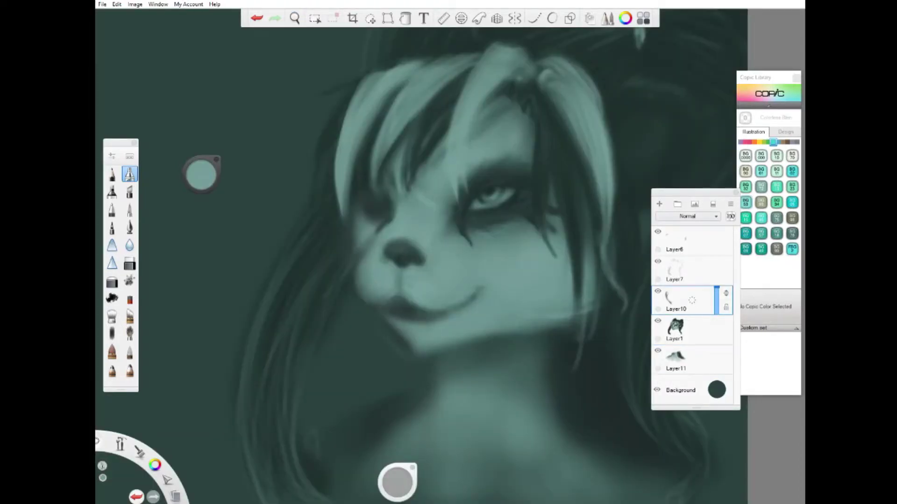
pyautogui.moveTo(357, 208); pyautogui.dragTo(348, 259)
pyautogui.moveTo(387, 322); pyautogui.dragTo(414, 351)
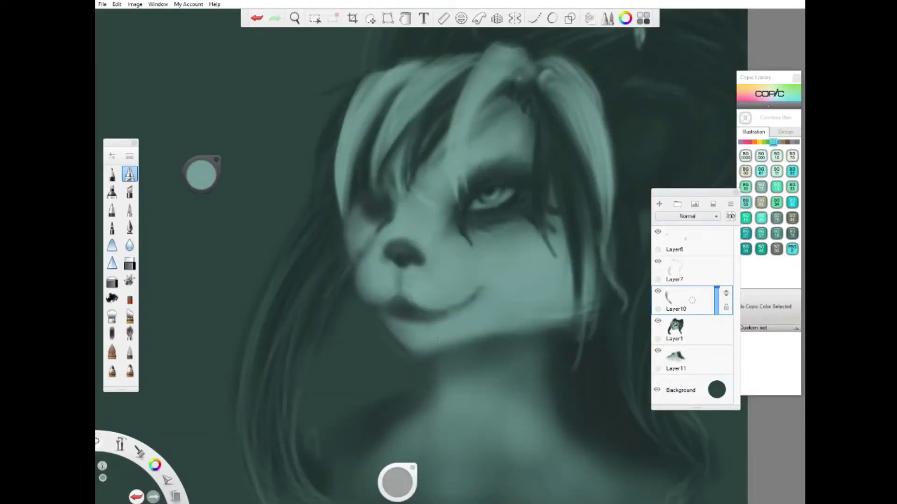
# - Define the far eye within its dark marking using sampled tones, and merge Layer10 into Layer1
pyautogui.press('alt')
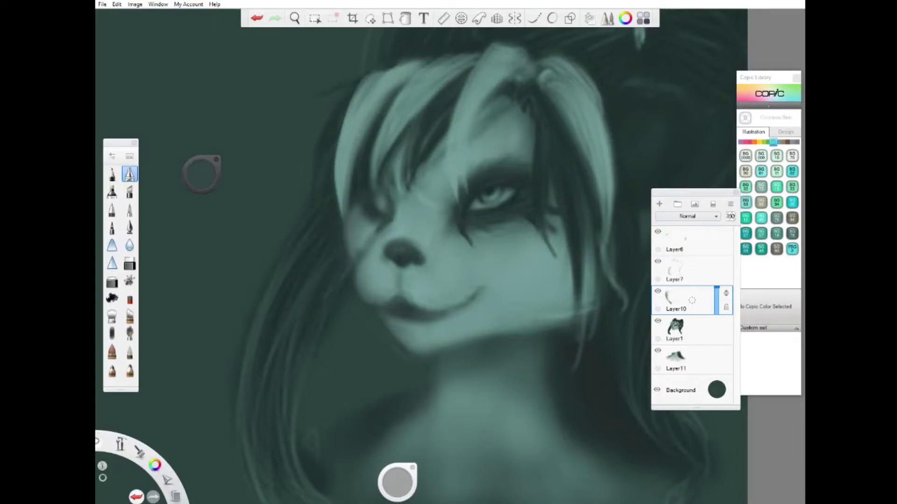
pyautogui.keyDown('alt'); pyautogui.click(380, 217); pyautogui.keyUp('alt')
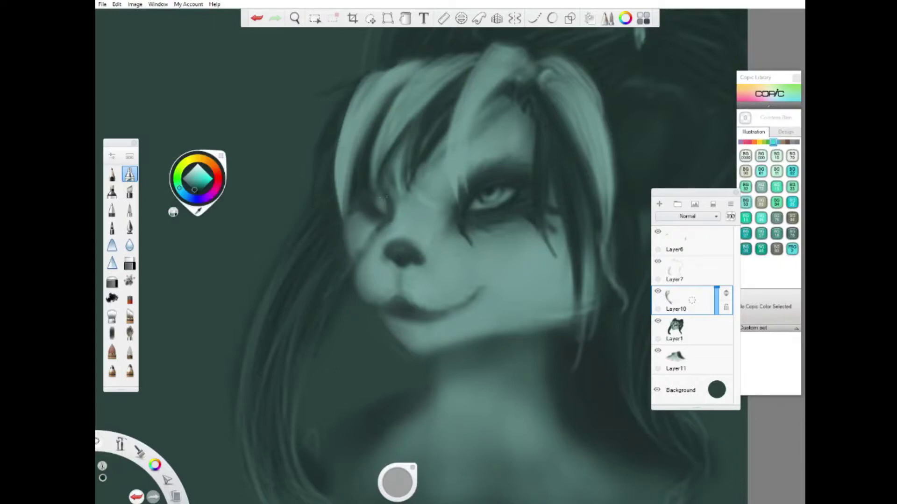
pyautogui.hotkey('ctrl', 'e')
# - Add a new layer above Layer1 and paint small light teal fur tufts along the far cheek, muzzle and chin
pyautogui.hotkey('ctrl', 'shift', 'n')
pyautogui.moveTo(360, 285); pyautogui.dragTo(352, 295)
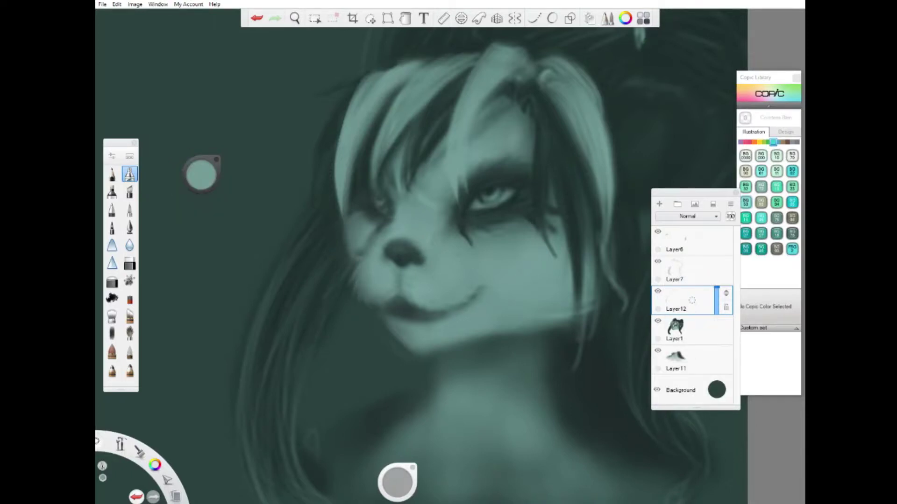
pyautogui.moveTo(349, 252); pyautogui.dragTo(356, 268)
pyautogui.moveTo(381, 320); pyautogui.dragTo(406, 357)
pyautogui.press('e')
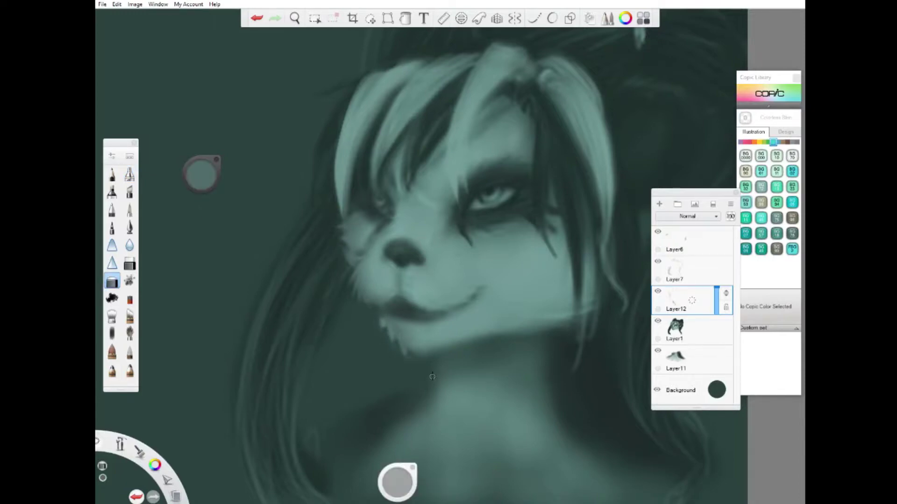
pyautogui.press('e')
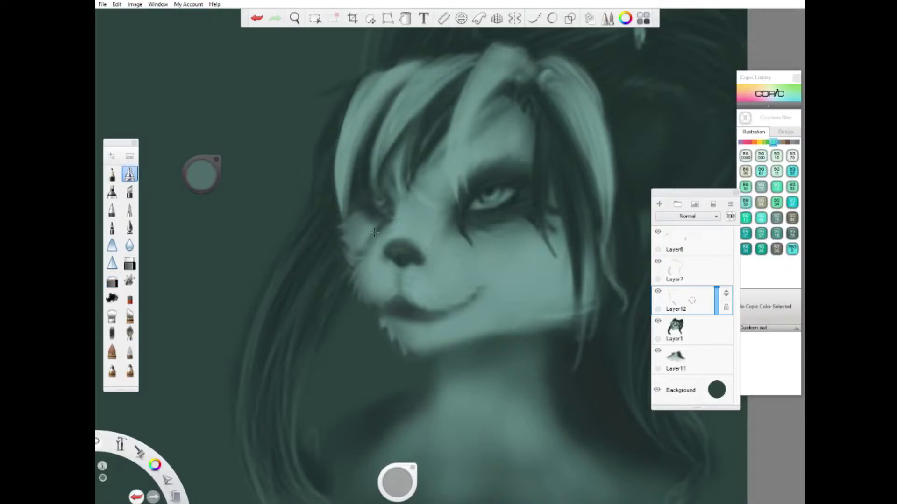
# - Extend the short fur strokes along the underside of the jaw and down both sides of the neck
pyautogui.keyDown('alt'); pyautogui.click(434, 346); pyautogui.keyUp('alt')
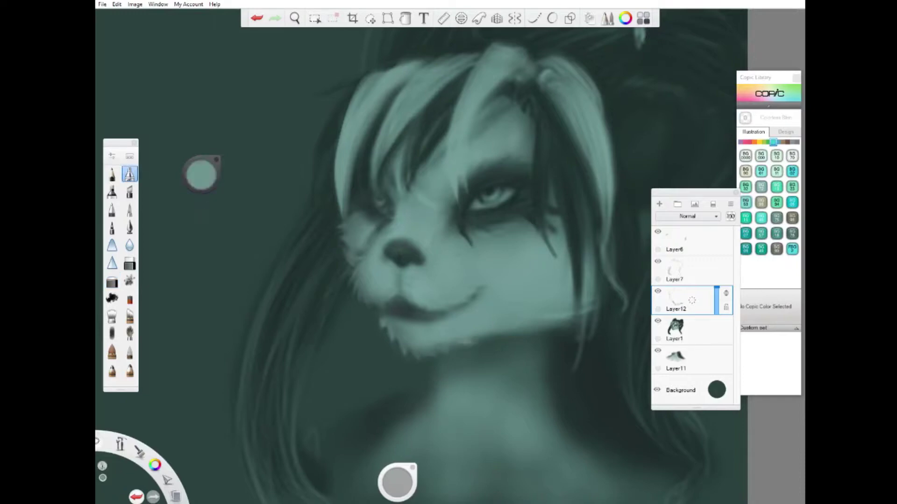
pyautogui.moveTo(450, 347); pyautogui.dragTo(566, 324)
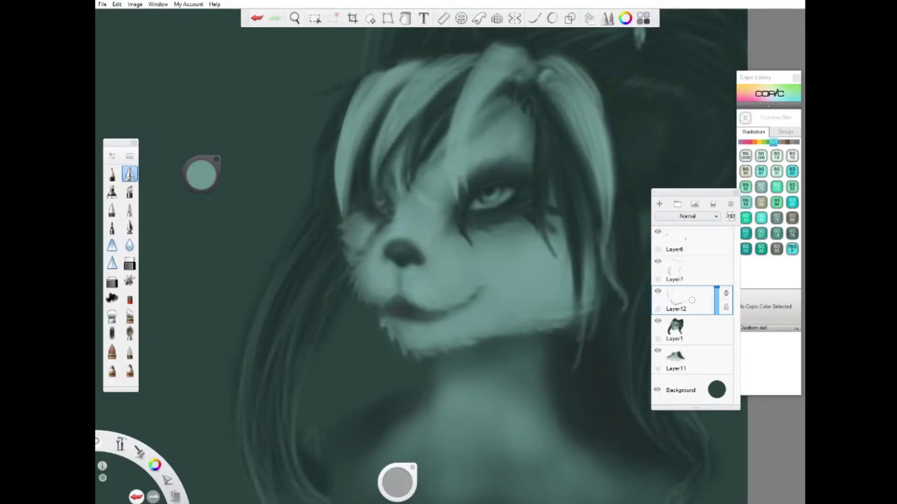
pyautogui.moveTo(544, 363); pyautogui.dragTo(551, 397)
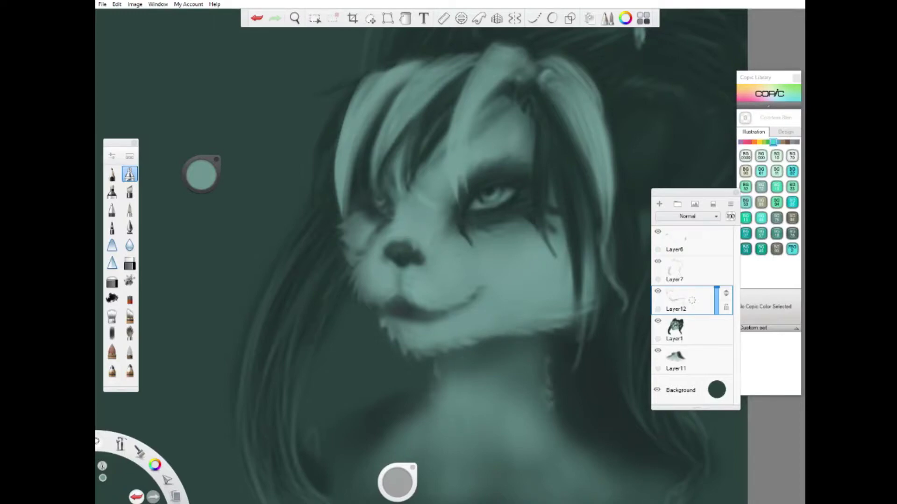
# - Merge the fur layer into Layer1, deepen the nose with dark teal, and brighten the near eye's lower rim and highlight on new layers
pyautogui.click(682, 301)
pyautogui.click(659, 326)
pyautogui.keyDown('alt'); pyautogui.click(386, 256); pyautogui.keyUp('alt')
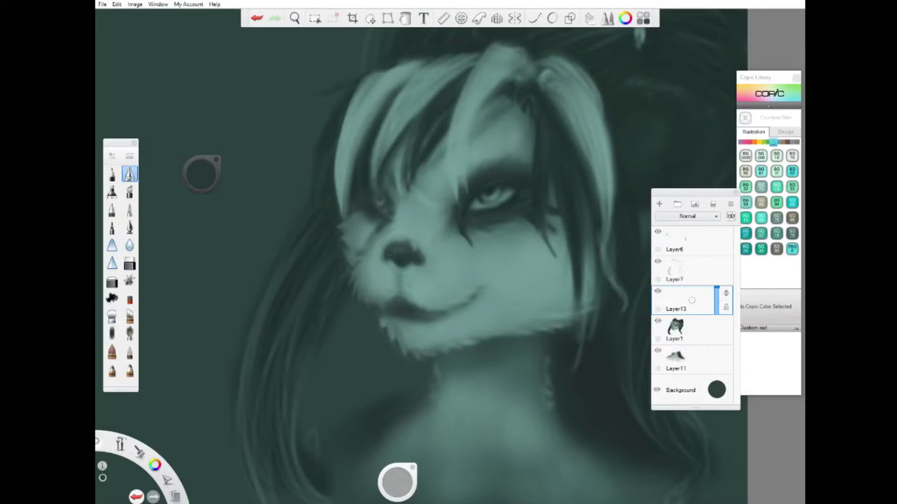
pyautogui.moveTo(620, 338); pyautogui.dragTo(649, 338)
pyautogui.moveTo(397, 482); pyautogui.dragTo(489, 403)
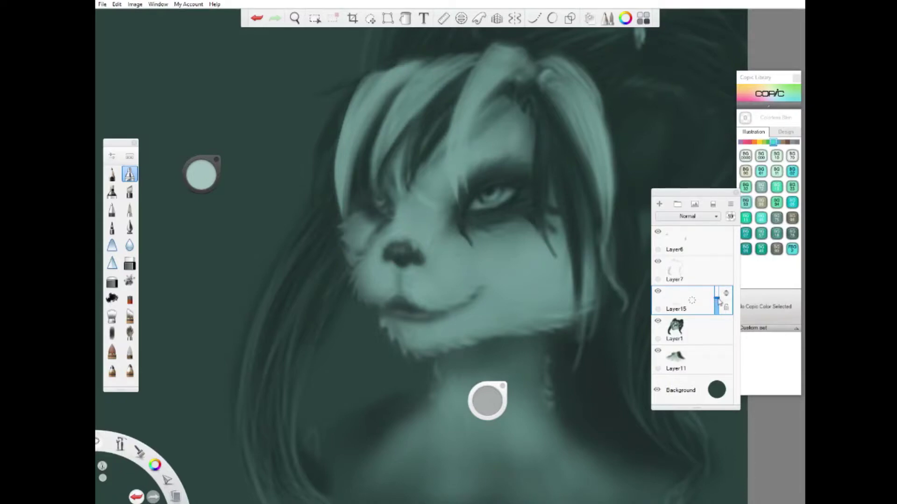
pyautogui.moveTo(472, 209); pyautogui.dragTo(482, 201)
pyautogui.moveTo(501, 199)
pyautogui.mouseDown()
pyautogui.moveTo(506, 194)
pyautogui.moveTo(496, 198)
pyautogui.mouseUp()
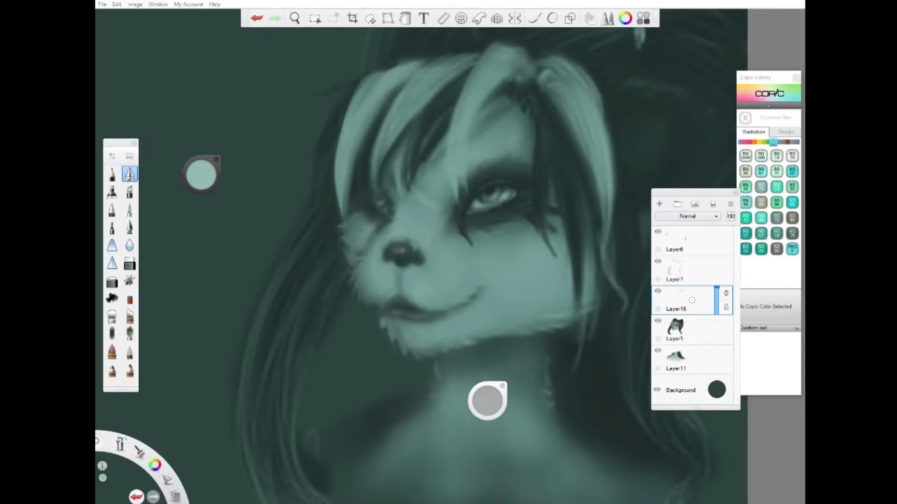
# - On a new layer, sketch the near side of a high jacket collar, its lapel edge and the shoulder lines in light teal
pyautogui.hotkey('ctrl', 'shift', 'n')
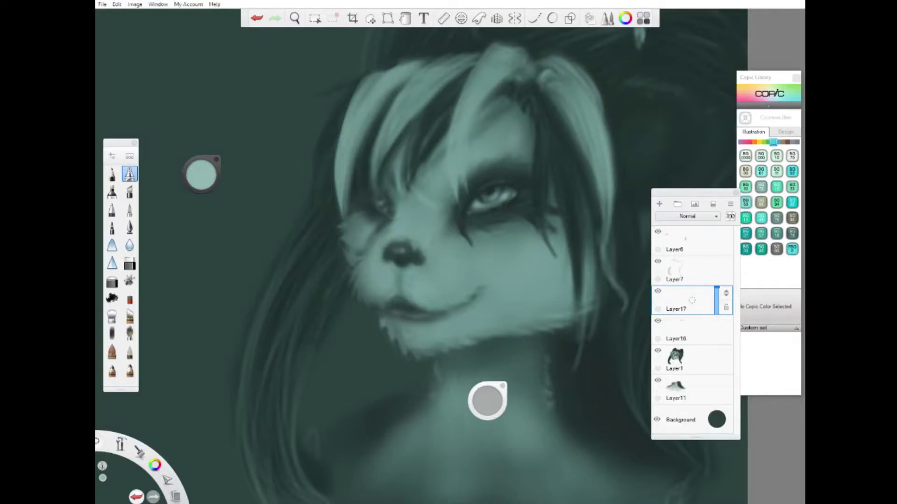
pyautogui.moveTo(487, 401); pyautogui.dragTo(198, 293)
pyautogui.moveTo(553, 380)
pyautogui.mouseDown()
pyautogui.moveTo(628, 357)
pyautogui.moveTo(525, 390)
pyautogui.mouseUp()
pyautogui.moveTo(467, 369); pyautogui.dragTo(446, 432)
pyautogui.moveTo(395, 369)
pyautogui.mouseDown()
pyautogui.moveTo(404, 351)
pyautogui.moveTo(305, 423)
pyautogui.mouseUp()
pyautogui.moveTo(467, 327)
pyautogui.mouseDown()
pyautogui.moveTo(490, 294)
pyautogui.moveTo(419, 367)
pyautogui.mouseUp()
pyautogui.moveTo(402, 299); pyautogui.dragTo(388, 329)
pyautogui.moveTo(514, 295)
pyautogui.mouseDown()
pyautogui.moveTo(485, 309)
pyautogui.moveTo(474, 341)
pyautogui.mouseUp()
pyautogui.moveTo(565, 275); pyautogui.dragTo(490, 312)
pyautogui.moveTo(555, 287)
pyautogui.mouseDown()
pyautogui.moveTo(510, 302)
pyautogui.moveTo(512, 333)
pyautogui.mouseUp()
pyautogui.moveTo(592, 318); pyautogui.dragTo(565, 373)
pyautogui.moveTo(646, 362); pyautogui.dragTo(595, 369)
# - Sketch the outlines of both upper sleeves and the bands running down them
pyautogui.moveTo(252, 389); pyautogui.dragTo(215, 443)
pyautogui.moveTo(610, 363); pyautogui.dragTo(633, 428)
pyautogui.moveTo(612, 401); pyautogui.dragTo(637, 442)
pyautogui.moveTo(272, 362); pyautogui.dragTo(254, 441)
pyautogui.moveTo(291, 396); pyautogui.dragTo(284, 439)
pyautogui.moveTo(642, 357); pyautogui.dragTo(619, 373)
pyautogui.moveTo(260, 371); pyautogui.dragTo(253, 388)
pyautogui.moveTo(273, 389); pyautogui.dragTo(261, 429)
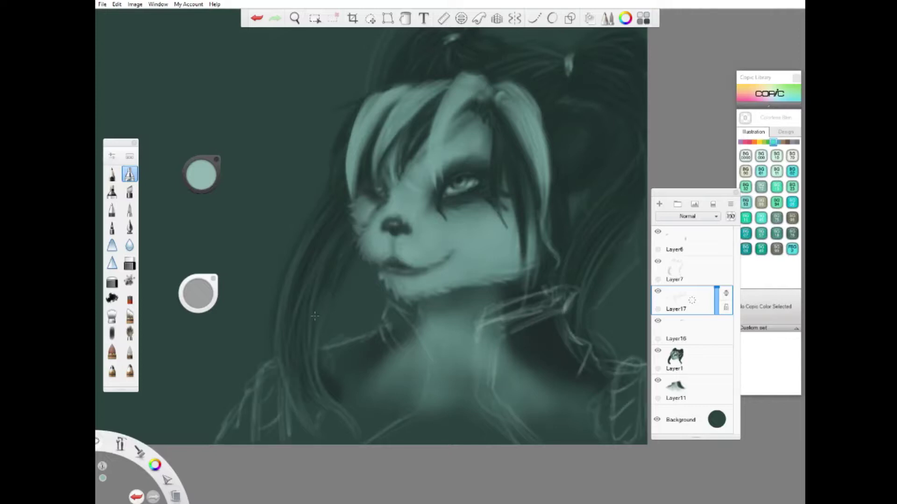
# - Sketch the far collar and lapel edge, and the curved neckline across the chest
pyautogui.moveTo(423, 411); pyautogui.dragTo(479, 404)
pyautogui.moveTo(385, 290)
pyautogui.mouseDown()
pyautogui.moveTo(427, 324)
pyautogui.moveTo(424, 403)
pyautogui.mouseUp()
pyautogui.moveTo(404, 290); pyautogui.dragTo(377, 341)
pyautogui.moveTo(414, 369); pyautogui.dragTo(398, 400)
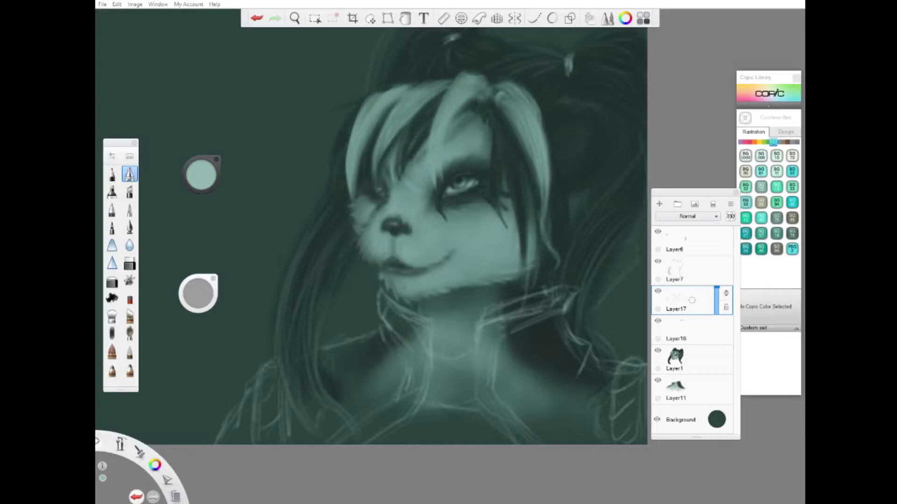
# - On a new layer, paint thick light teal trim along both collar and lapel edges and vertical bands on both sleeves
pyautogui.hotkey('ctrl', 'shift', 'n')
pyautogui.moveTo(574, 291)
pyautogui.mouseDown()
pyautogui.moveTo(483, 324)
pyautogui.moveTo(481, 392)
pyautogui.moveTo(480, 329)
pyautogui.moveTo(532, 441)
pyautogui.mouseUp()
pyautogui.moveTo(572, 292); pyautogui.dragTo(502, 334)
pyautogui.moveTo(385, 304)
pyautogui.mouseDown()
pyautogui.moveTo(419, 348)
pyautogui.moveTo(348, 443)
pyautogui.mouseUp()
pyautogui.moveTo(280, 362); pyautogui.dragTo(262, 444)
pyautogui.moveTo(640, 354); pyautogui.dragTo(621, 444)
pyautogui.moveTo(422, 413); pyautogui.dragTo(388, 444)
pyautogui.moveTo(491, 413)
pyautogui.mouseDown()
pyautogui.moveTo(455, 444)
pyautogui.moveTo(497, 479)
pyautogui.mouseUp()
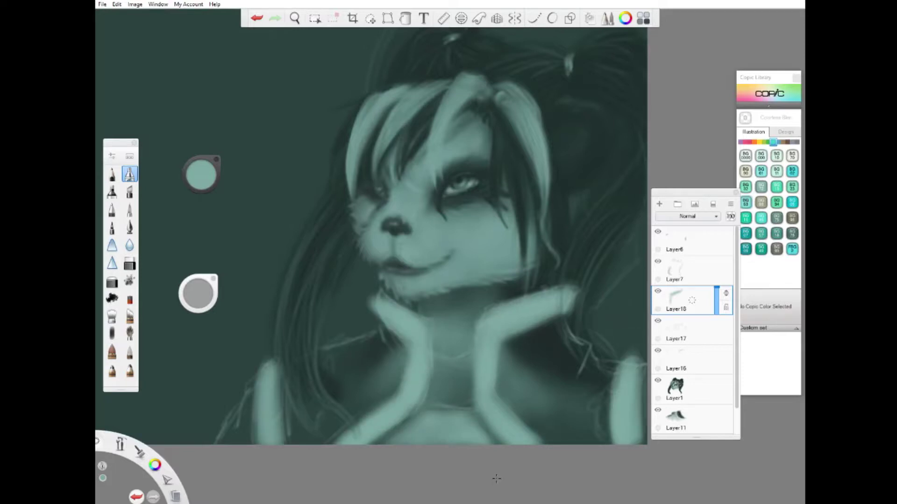
# - Fill the far side of the jacket and its sleeve with sampled dark teal around the light trim
pyautogui.keyDown('alt'); pyautogui.click(359, 345); pyautogui.keyUp('alt')
pyautogui.moveTo(402, 409)
pyautogui.mouseDown()
pyautogui.moveTo(388, 323)
pyautogui.moveTo(322, 357)
pyautogui.mouseUp()
pyautogui.moveTo(456, 310); pyautogui.dragTo(456, 293)
pyautogui.moveTo(397, 411); pyautogui.dragTo(397, 304)
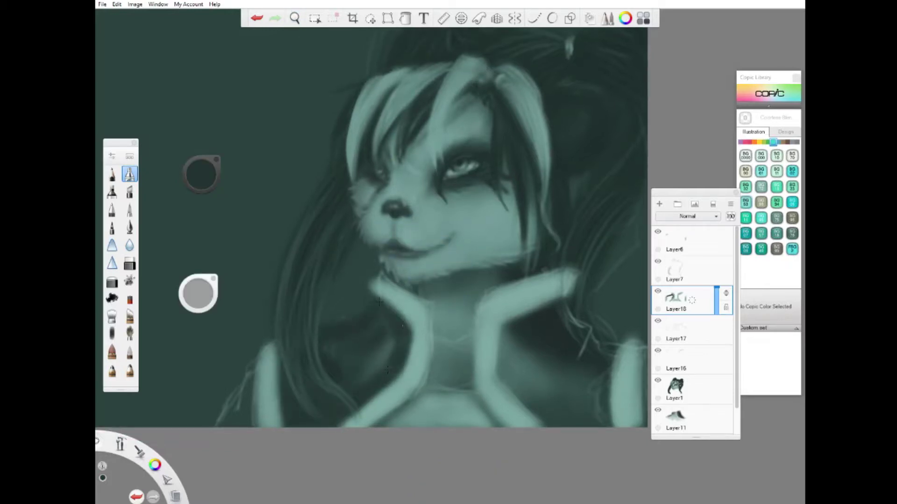
pyautogui.moveTo(401, 374); pyautogui.dragTo(340, 346)
pyautogui.moveTo(262, 357); pyautogui.dragTo(217, 425)
pyautogui.moveTo(264, 376); pyautogui.dragTo(257, 427)
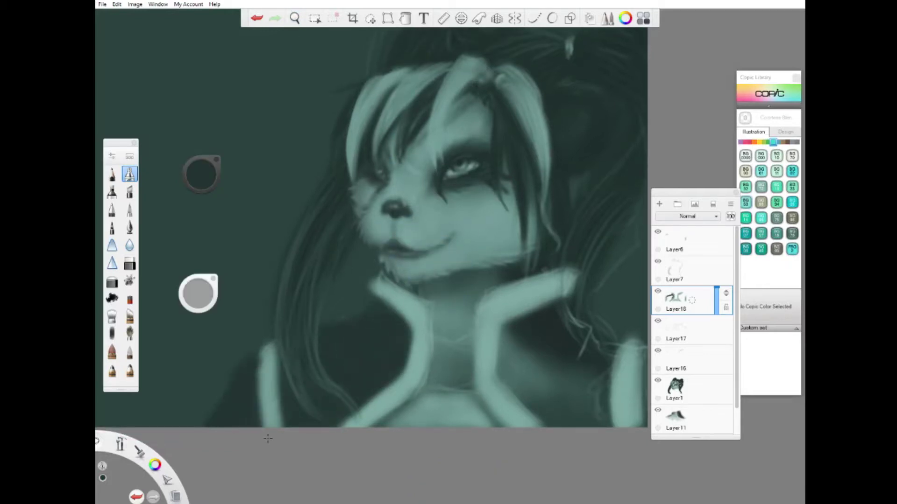
# - Fill the near side of the jacket with dark teal and clean up the edges of the near collar trim
pyautogui.moveTo(544, 427); pyautogui.dragTo(506, 327)
pyautogui.moveTo(605, 425); pyautogui.dragTo(525, 355)
pyautogui.moveTo(551, 327); pyautogui.dragTo(499, 301)
pyautogui.moveTo(570, 268); pyautogui.dragTo(485, 287)
# - Strengthen the far collar trim with light teal and recolor both sleeve bands in a deeper teal
pyautogui.moveTo(200, 174); pyautogui.dragTo(201, 154)
pyautogui.moveTo(387, 273)
pyautogui.mouseDown()
pyautogui.moveTo(402, 299)
pyautogui.moveTo(411, 364)
pyautogui.moveTo(373, 421)
pyautogui.mouseUp()
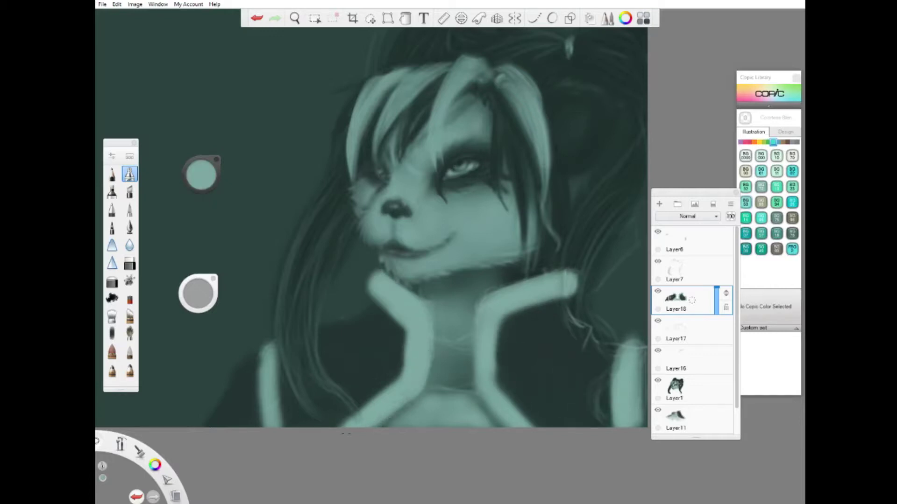
pyautogui.moveTo(280, 352); pyautogui.dragTo(279, 426)
pyautogui.moveTo(618, 348); pyautogui.dragTo(628, 426)
pyautogui.moveTo(284, 364); pyautogui.dragTo(283, 427)
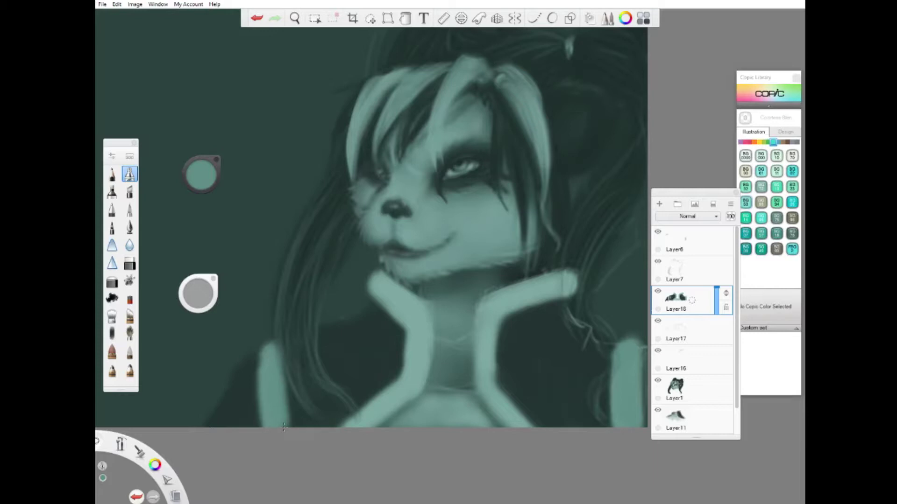
# - Paint a dark undershirt between the lapels on a new layer beneath Layer18, and erase the near collar tip where it meets the pigtail
pyautogui.hotkey('ctrl', 'shift', 'n')
pyautogui.moveTo(201, 174); pyautogui.dragTo(201, 192)
pyautogui.moveTo(434, 333); pyautogui.dragTo(472, 394)
pyautogui.moveTo(688, 197)
pyautogui.mouseDown()
pyautogui.moveTo(718, 207)
pyautogui.moveTo(705, 212)
pyautogui.mouseUp()
pyautogui.click(701, 318)
pyautogui.moveTo(574, 272); pyautogui.dragTo(557, 297)
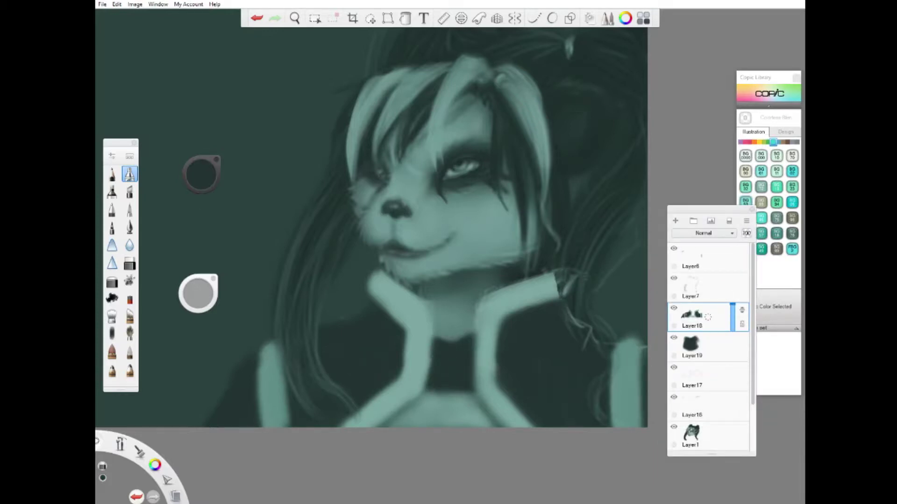
# - Merge the clothing and head layers down into Layer11
pyautogui.hotkey('ctrl', 'e')
pyautogui.hotkey('ctrl', 'e')
pyautogui.click(717, 348)
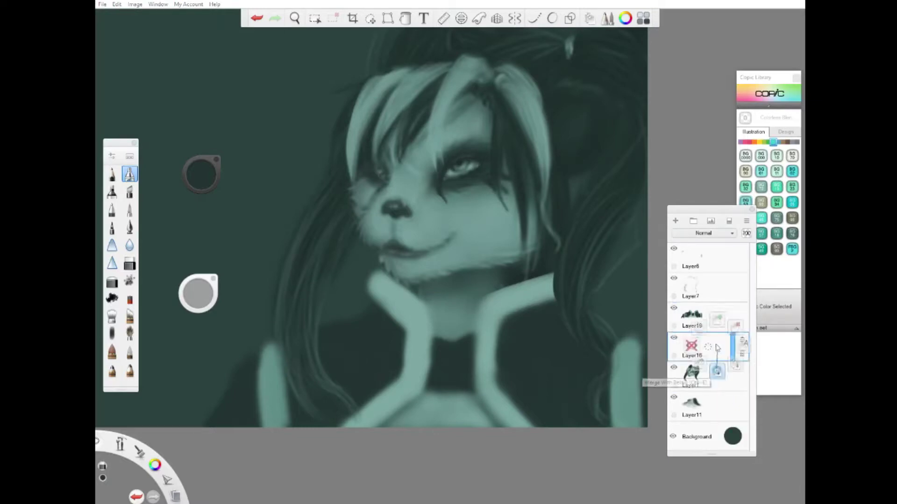
pyautogui.hotkey('ctrl', 'e')
pyautogui.hotkey('ctrl', 'e')
pyautogui.hotkey('ctrl', 'e')
pyautogui.hotkey('ctrl', 's')
pyautogui.press('Escape')
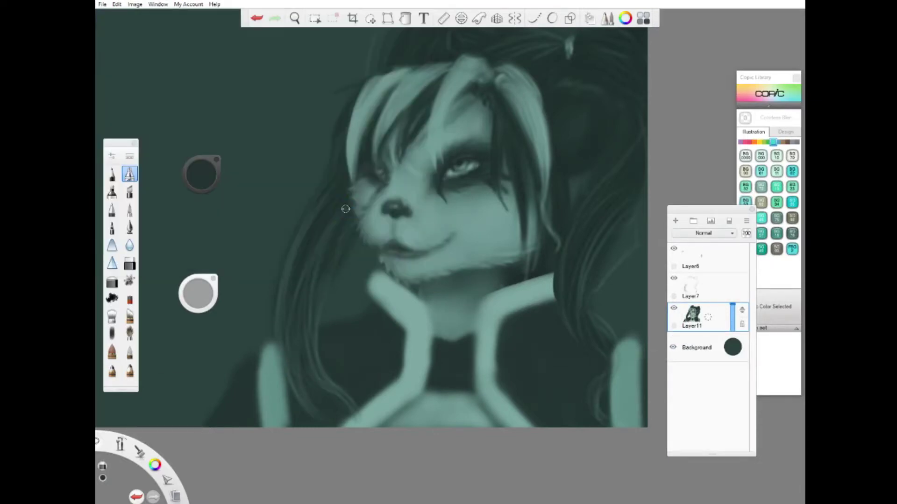
# - Paint thin teal strands at the near pigtail's lower end on Layer7, and merge it into Layer11
pyautogui.keyDown('alt'); pyautogui.click(345, 209); pyautogui.keyUp('alt')
pyautogui.click(700, 287)
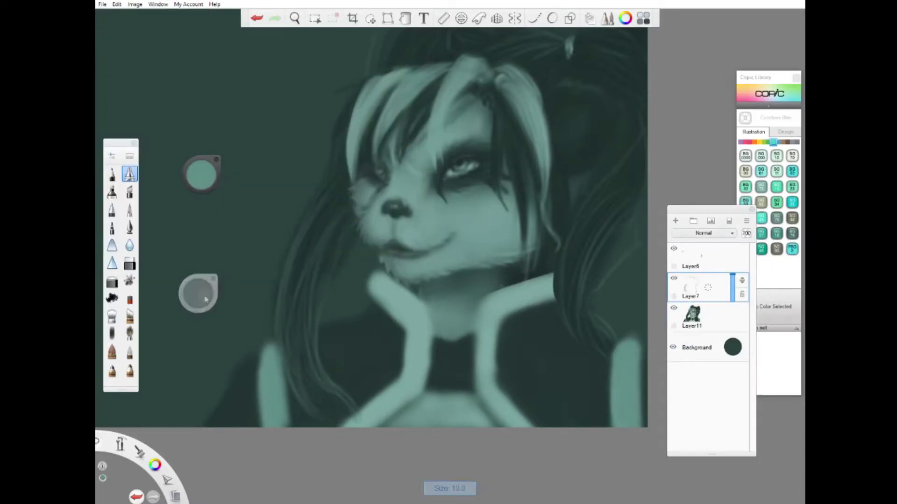
pyautogui.moveTo(626, 318)
pyautogui.mouseDown()
pyautogui.moveTo(603, 337)
pyautogui.moveTo(605, 351)
pyautogui.moveTo(593, 346)
pyautogui.mouseUp()
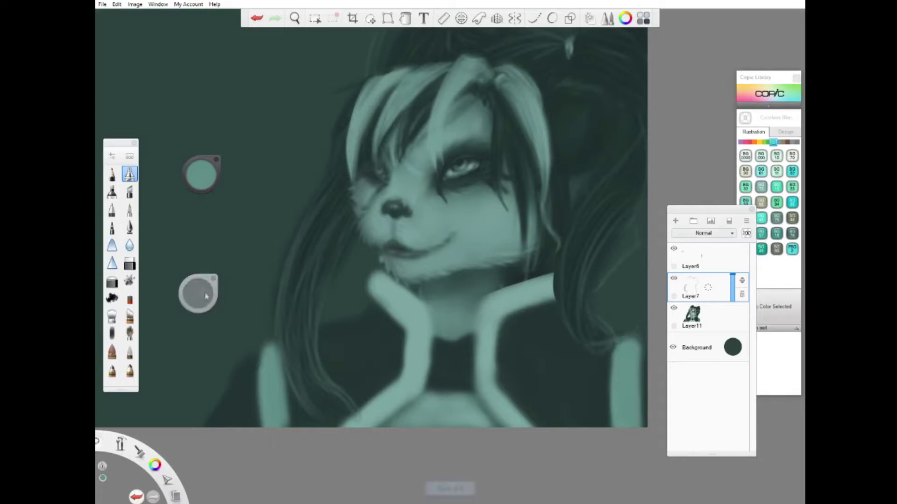
pyautogui.hotkey('ctrl', 'e')
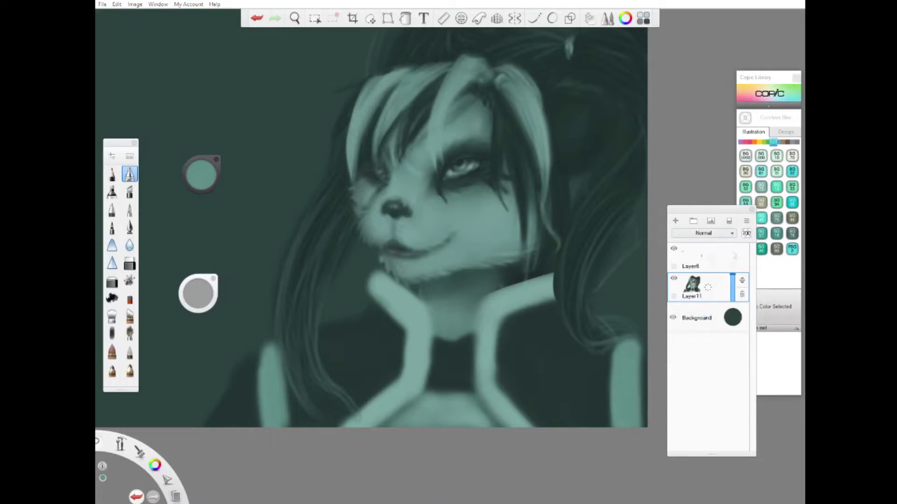
# - Darken the strands of both pigtails with dark teal on a new layer, merge it into Layer11, and add a fresh layer
pyautogui.hotkey('ctrl', 'shift', 'n')
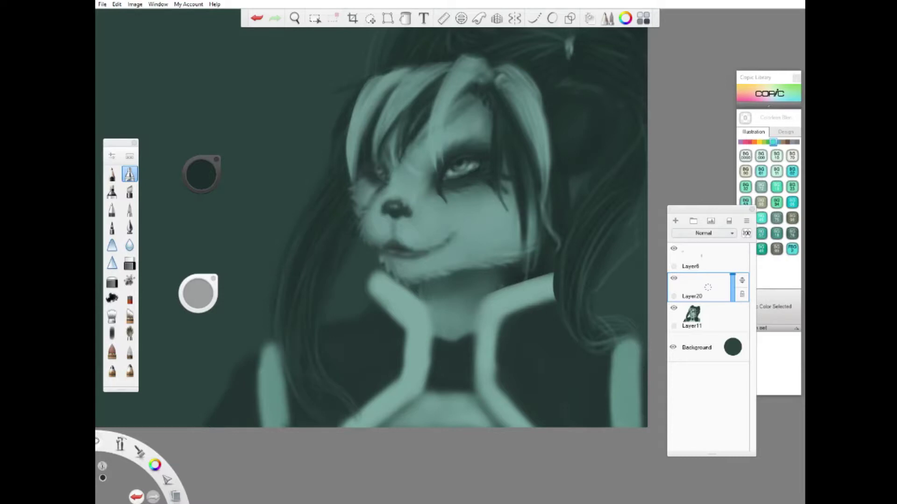
pyautogui.moveTo(591, 250); pyautogui.dragTo(582, 308)
pyautogui.moveTo(556, 275); pyautogui.dragTo(548, 301)
pyautogui.moveTo(626, 334); pyautogui.dragTo(589, 352)
pyautogui.moveTo(633, 316); pyautogui.dragTo(593, 336)
pyautogui.moveTo(416, 117); pyautogui.dragTo(393, 154)
pyautogui.click(695, 315)
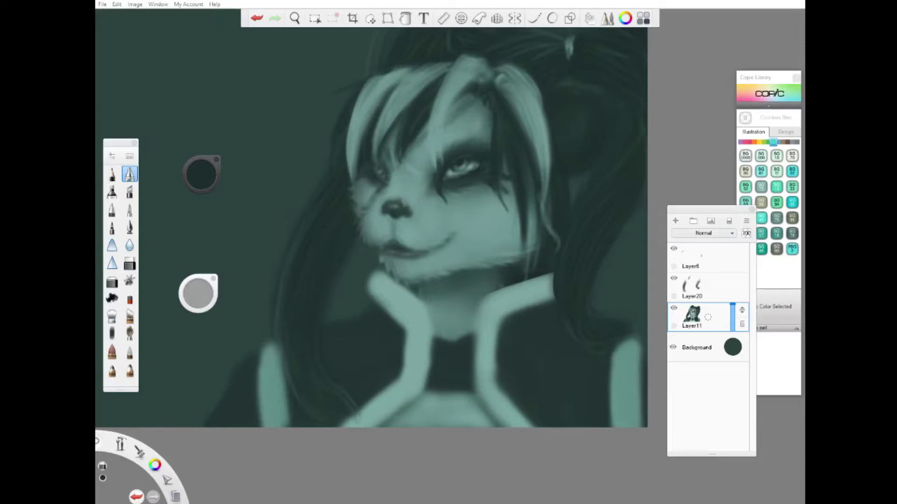
pyautogui.hotkey('ctrl', 'l')
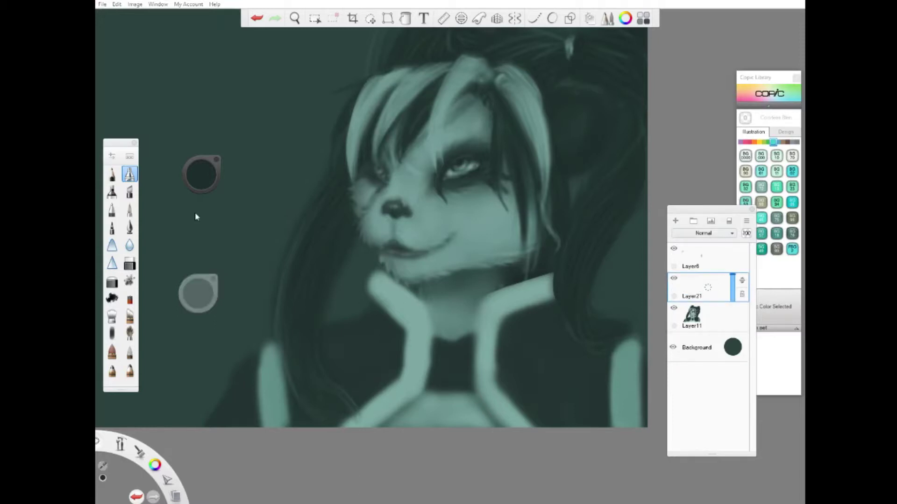
# - Rough in curved, pointed light teal tufts on the near shoulder of the jacket
pyautogui.keyDown('alt'); pyautogui.click(512, 422); pyautogui.keyUp('alt')
pyautogui.moveTo(560, 343); pyautogui.dragTo(523, 397)
pyautogui.moveTo(597, 348); pyautogui.dragTo(560, 404)
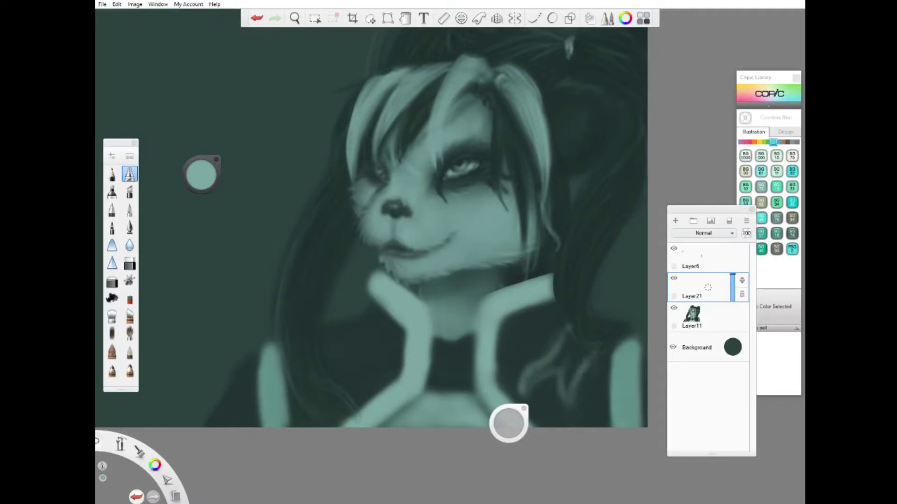
pyautogui.moveTo(572, 331); pyautogui.dragTo(527, 380)
pyautogui.moveTo(568, 358); pyautogui.dragTo(542, 378)
pyautogui.moveTo(605, 344); pyautogui.dragTo(563, 402)
pyautogui.moveTo(565, 332); pyautogui.dragTo(520, 397)
pyautogui.moveTo(563, 353); pyautogui.dragTo(516, 399)
pyautogui.moveTo(607, 343); pyautogui.dragTo(569, 383)
# - Paint matching pointed light teal tufts on the far shoulder and fill out the near shoulder's tufts
pyautogui.moveTo(380, 325)
pyautogui.mouseDown()
pyautogui.moveTo(365, 373)
pyautogui.moveTo(348, 385)
pyautogui.mouseUp()
pyautogui.moveTo(364, 346); pyautogui.dragTo(336, 388)
pyautogui.moveTo(358, 329); pyautogui.dragTo(318, 339)
pyautogui.moveTo(628, 326); pyautogui.dragTo(588, 357)
pyautogui.moveTo(603, 332)
pyautogui.mouseDown()
pyautogui.moveTo(570, 357)
pyautogui.moveTo(556, 346)
pyautogui.moveTo(548, 379)
pyautogui.mouseUp()
pyautogui.moveTo(379, 351); pyautogui.dragTo(351, 387)
pyautogui.moveTo(376, 327)
pyautogui.mouseDown()
pyautogui.moveTo(341, 387)
pyautogui.moveTo(324, 326)
pyautogui.mouseUp()
# - Erase rough edges of the shoulder tufts and repaint their points more solidly on both sides
pyautogui.press('e')
pyautogui.moveTo(366, 364)
pyautogui.mouseDown()
pyautogui.moveTo(348, 381)
pyautogui.moveTo(355, 385)
pyautogui.moveTo(363, 375)
pyautogui.moveTo(322, 385)
pyautogui.moveTo(340, 390)
pyautogui.moveTo(315, 336)
pyautogui.moveTo(372, 321)
pyautogui.moveTo(350, 332)
pyautogui.mouseUp()
pyautogui.moveTo(572, 331); pyautogui.dragTo(558, 346)
pyautogui.moveTo(526, 374); pyautogui.dragTo(516, 401)
pyautogui.press('e')
pyautogui.moveTo(551, 342); pyautogui.dragTo(527, 385)
pyautogui.moveTo(570, 331)
pyautogui.mouseDown()
pyautogui.moveTo(546, 358)
pyautogui.moveTo(565, 391)
pyautogui.mouseUp()
pyautogui.moveTo(380, 321)
pyautogui.mouseDown()
pyautogui.moveTo(371, 371)
pyautogui.moveTo(360, 381)
pyautogui.mouseUp()
pyautogui.moveTo(350, 345); pyautogui.dragTo(335, 383)
pyautogui.moveTo(369, 330); pyautogui.dragTo(333, 349)
# - Erase along the outer edges of the near shoulder's tufts to sharpen their curved points
pyautogui.press('e')
pyautogui.moveTo(585, 341); pyautogui.dragTo(563, 347)
pyautogui.moveTo(625, 332); pyautogui.dragTo(607, 351)
pyautogui.moveTo(537, 346); pyautogui.dragTo(525, 362)
pyautogui.moveTo(619, 333); pyautogui.dragTo(570, 409)
# - Extend the far shoulder's tufts toward the pigtail and erase the excess beside the hair
pyautogui.press('e')
pyautogui.moveTo(327, 344); pyautogui.dragTo(315, 374)
pyautogui.moveTo(320, 336); pyautogui.dragTo(295, 383)
pyautogui.press('e')
pyautogui.moveTo(325, 348); pyautogui.dragTo(314, 368)
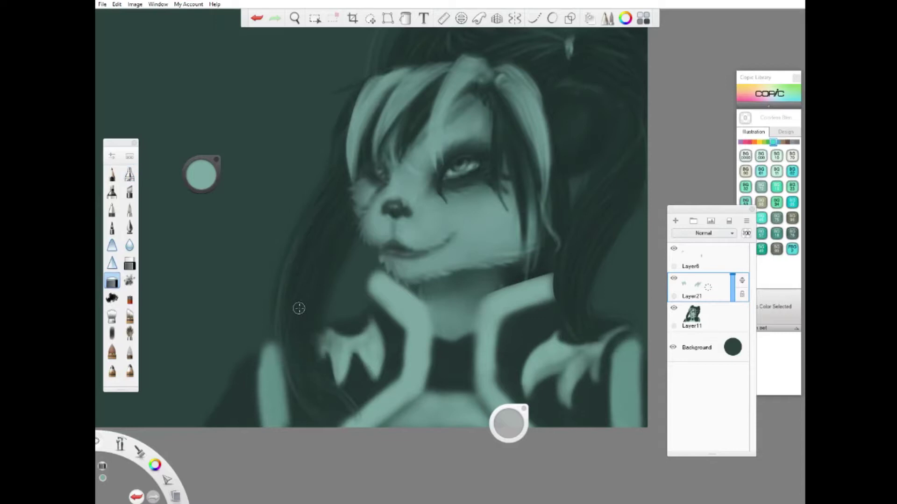
pyautogui.press('e')
# - Add a new layer and shade the upper collar trim on both sides in dark teal
pyautogui.hotkey('ctrl', 'shift', 'n')
pyautogui.keyDown('alt'); pyautogui.click(617, 325); pyautogui.keyUp('alt')
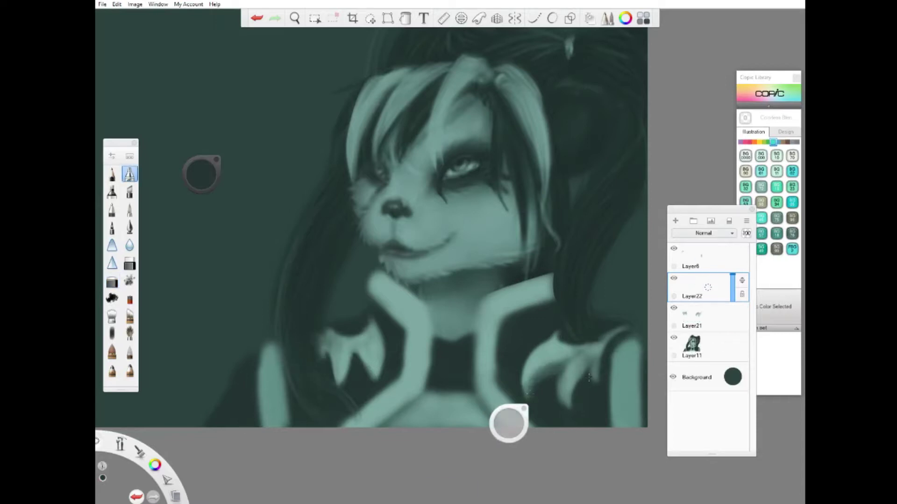
pyautogui.moveTo(497, 322); pyautogui.dragTo(490, 387)
pyautogui.moveTo(548, 297); pyautogui.dragTo(495, 322)
pyautogui.moveTo(551, 276); pyautogui.dragTo(527, 304)
pyautogui.moveTo(386, 273)
pyautogui.mouseDown()
pyautogui.moveTo(374, 309)
pyautogui.moveTo(402, 306)
pyautogui.moveTo(376, 283)
pyautogui.mouseUp()
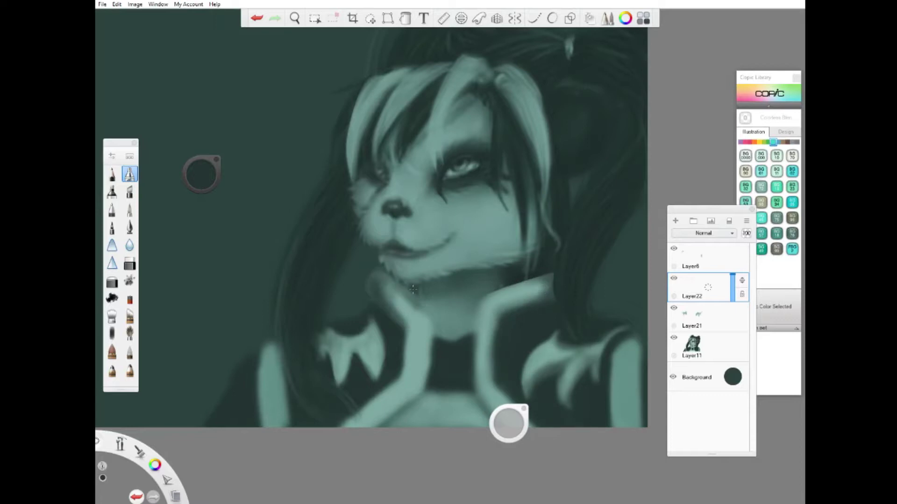
pyautogui.moveTo(411, 329); pyautogui.dragTo(406, 376)
pyautogui.moveTo(430, 318); pyautogui.dragTo(427, 338)
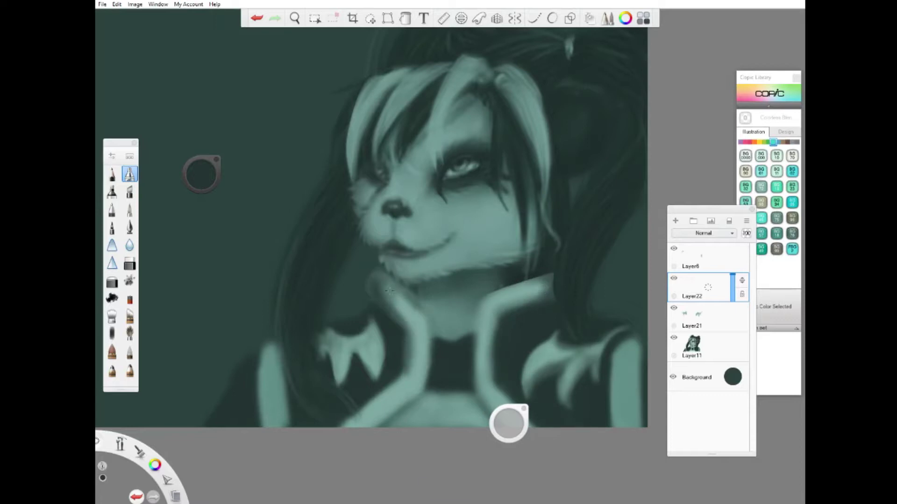
# - Shade the far collar trim down to the chest in dark teal, along with the far shoulder's tufts and stripe
pyautogui.moveTo(380, 282); pyautogui.dragTo(427, 327)
pyautogui.moveTo(420, 313); pyautogui.dragTo(388, 416)
pyautogui.moveTo(425, 371); pyautogui.dragTo(341, 427)
pyautogui.moveTo(380, 368)
pyautogui.mouseDown()
pyautogui.moveTo(379, 326)
pyautogui.moveTo(346, 374)
pyautogui.mouseUp()
pyautogui.moveTo(282, 355)
pyautogui.mouseDown()
pyautogui.moveTo(278, 415)
pyautogui.moveTo(261, 427)
pyautogui.mouseUp()
pyautogui.moveTo(336, 360); pyautogui.dragTo(335, 380)
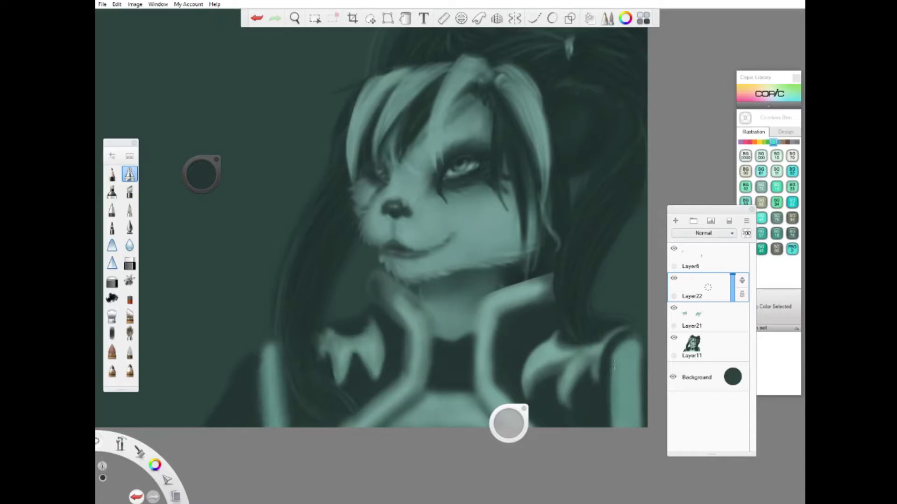
# - Shade the near shoulder's stripe and the upper edge of the chest panel in dark teal
pyautogui.moveTo(616, 346); pyautogui.dragTo(630, 427)
pyautogui.moveTo(397, 397); pyautogui.dragTo(434, 425)
pyautogui.moveTo(509, 423); pyautogui.dragTo(512, 482)
pyautogui.moveTo(422, 411); pyautogui.dragTo(488, 392)
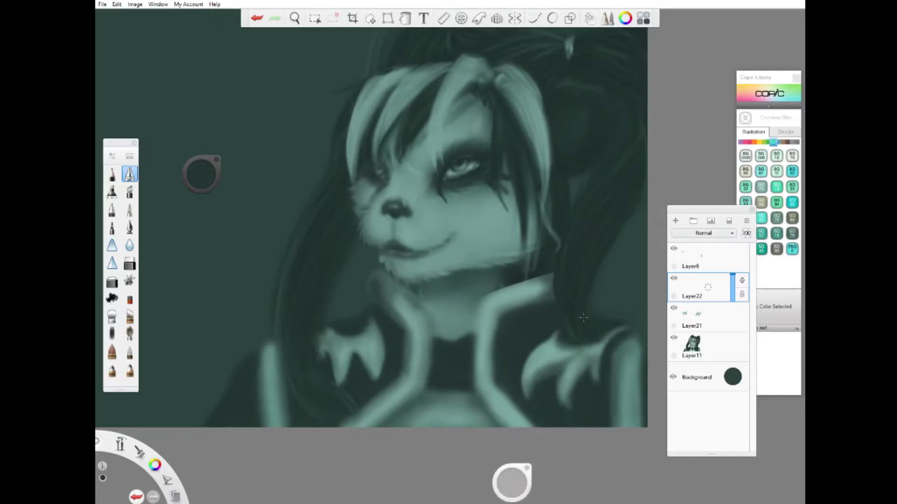
pyautogui.moveTo(548, 319)
pyautogui.mouseDown()
pyautogui.moveTo(495, 294)
pyautogui.moveTo(498, 310)
pyautogui.mouseUp()
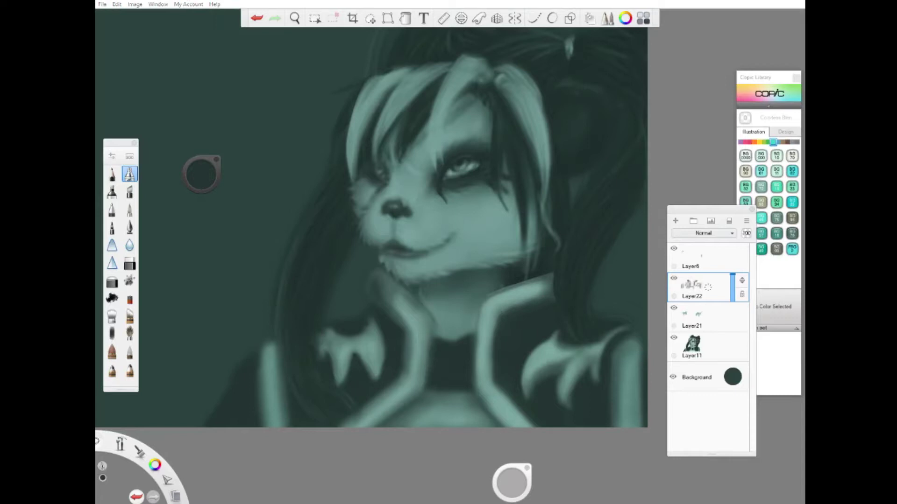
# - Darken the outer edges of the collar trim, shape its near tip, and merge the shading into the tufts layer
pyautogui.moveTo(391, 315); pyautogui.dragTo(404, 363)
pyautogui.moveTo(408, 332); pyautogui.dragTo(402, 375)
pyautogui.moveTo(385, 302); pyautogui.dragTo(410, 368)
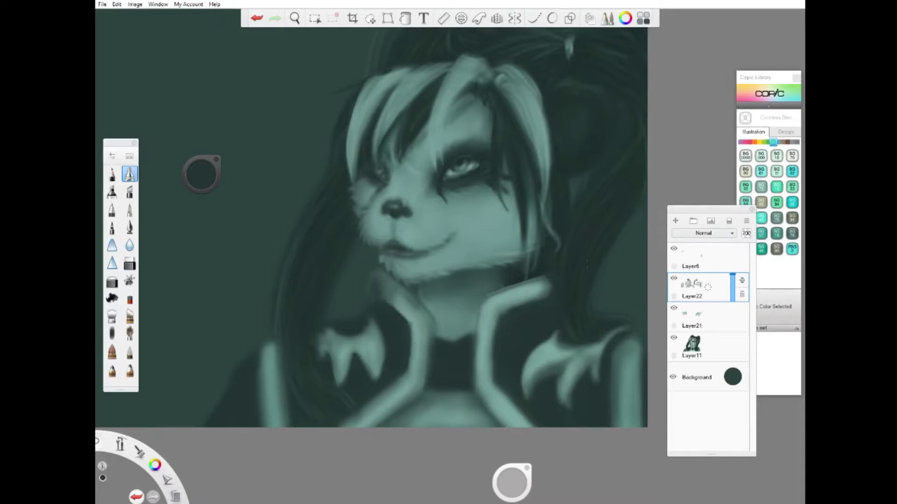
pyautogui.moveTo(538, 279); pyautogui.dragTo(488, 296)
pyautogui.moveTo(394, 308); pyautogui.dragTo(411, 326)
pyautogui.press('e')
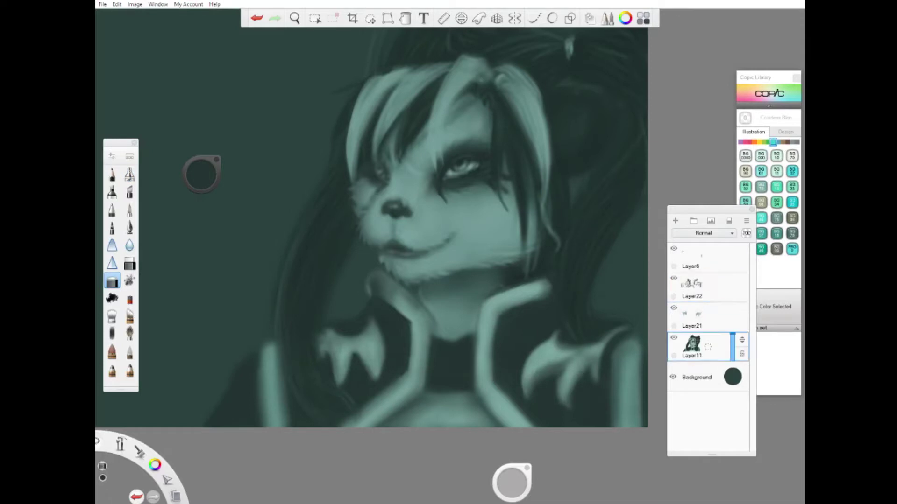
pyautogui.hotkey('ctrl', 'e')
pyautogui.press('e')
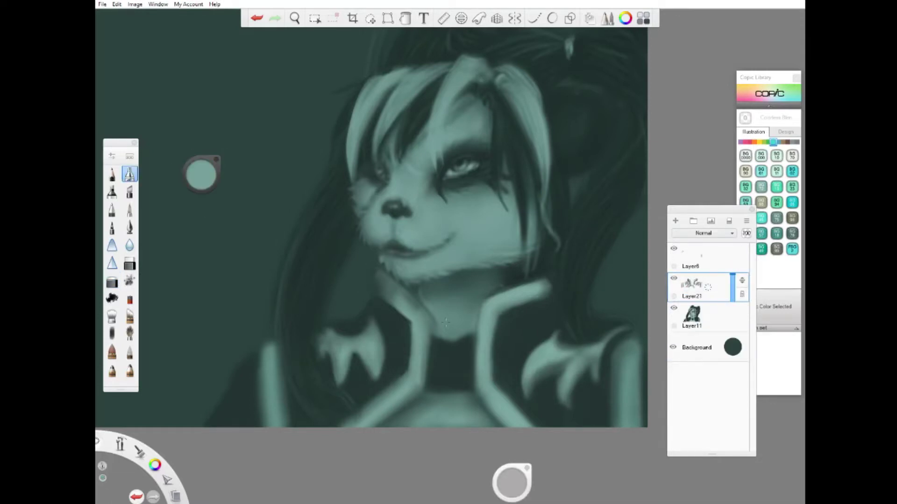
# - Repaint the inner edges of the collar trim in light teal and erase rough spots on the shoulder tufts
pyautogui.moveTo(481, 303); pyautogui.dragTo(475, 345)
pyautogui.moveTo(413, 295)
pyautogui.mouseDown()
pyautogui.moveTo(432, 317)
pyautogui.moveTo(434, 352)
pyautogui.mouseUp()
pyautogui.keyDown('alt'); pyautogui.click(418, 295); pyautogui.keyUp('alt')
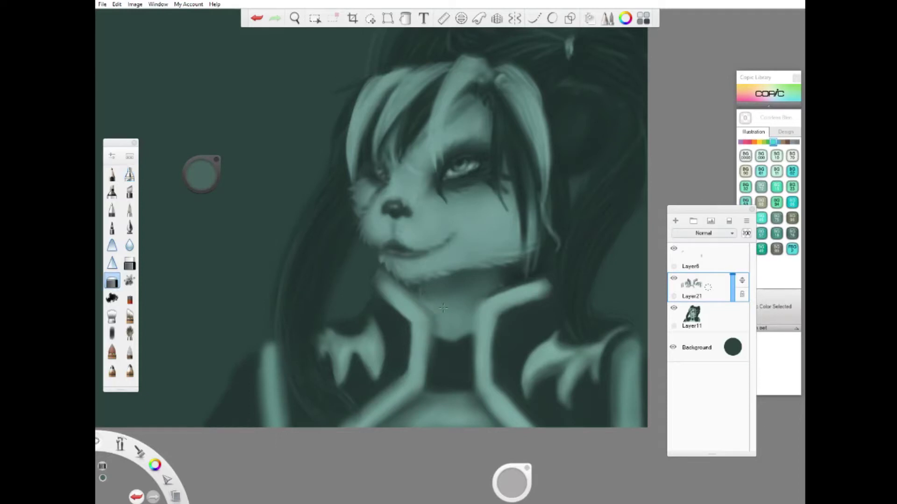
pyautogui.keyDown('alt'); pyautogui.click(538, 354); pyautogui.keyUp('alt')
pyautogui.moveTo(427, 346); pyautogui.dragTo(423, 401)
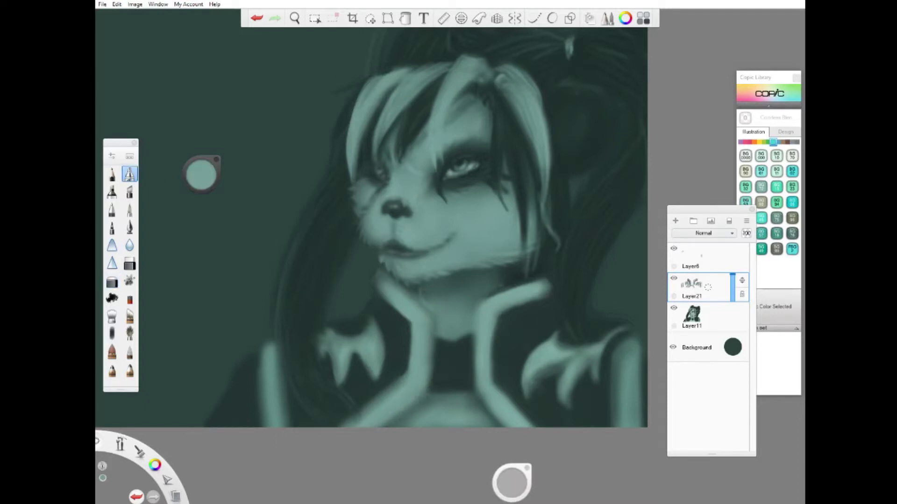
pyautogui.keyDown('alt'); pyautogui.click(378, 400); pyautogui.keyUp('alt')
pyautogui.keyDown('alt'); pyautogui.click(408, 385); pyautogui.keyUp('alt')
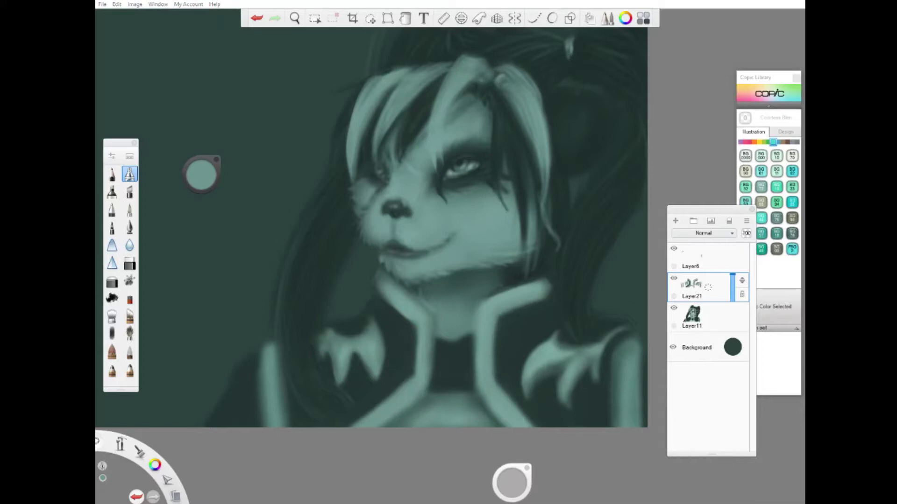
pyautogui.press('e')
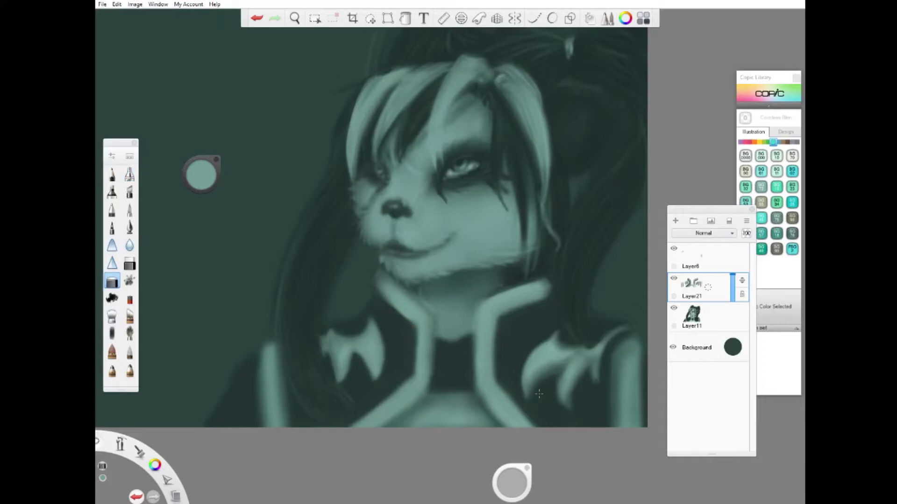
pyautogui.press('e')
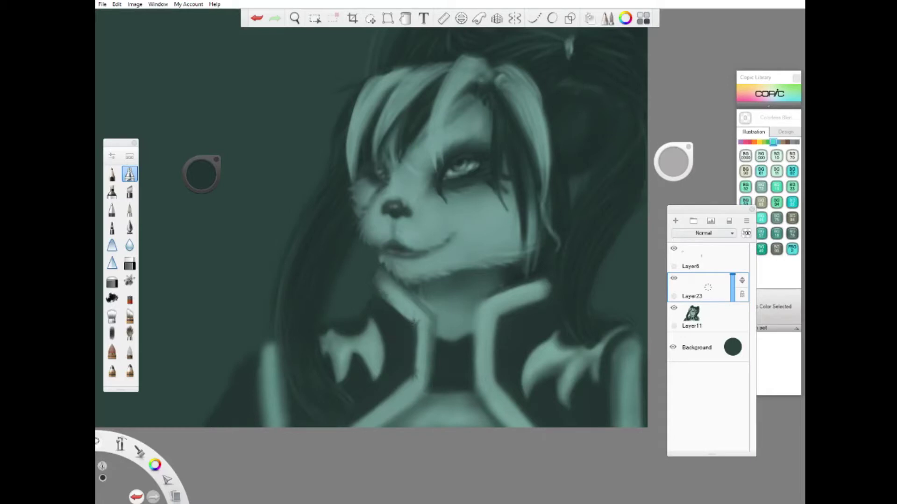
# - Draw thin dark outlines along the far collar trim, redoing the lower line toward the chest
pyautogui.moveTo(394, 302); pyautogui.dragTo(412, 320)
pyautogui.moveTo(418, 394); pyautogui.dragTo(377, 425)
pyautogui.press('e')
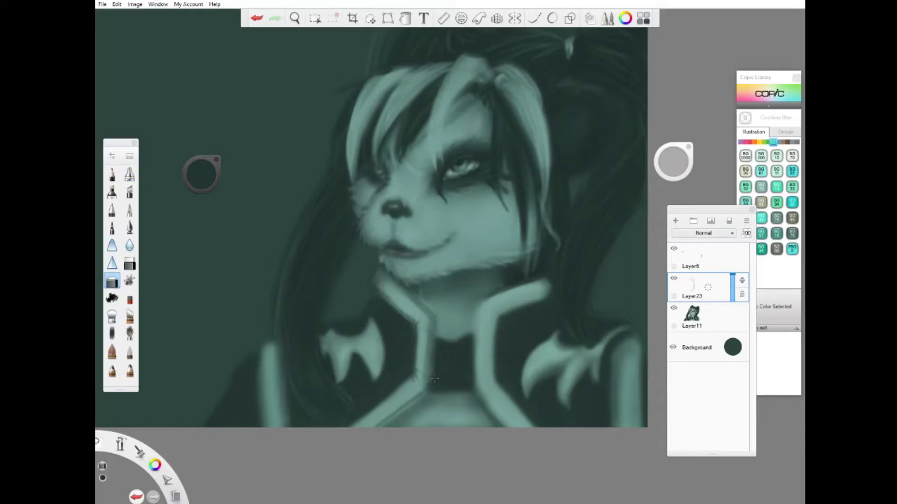
pyautogui.hotkey('ctrl', 'z')
pyautogui.press('e')
pyautogui.moveTo(422, 393); pyautogui.dragTo(382, 426)
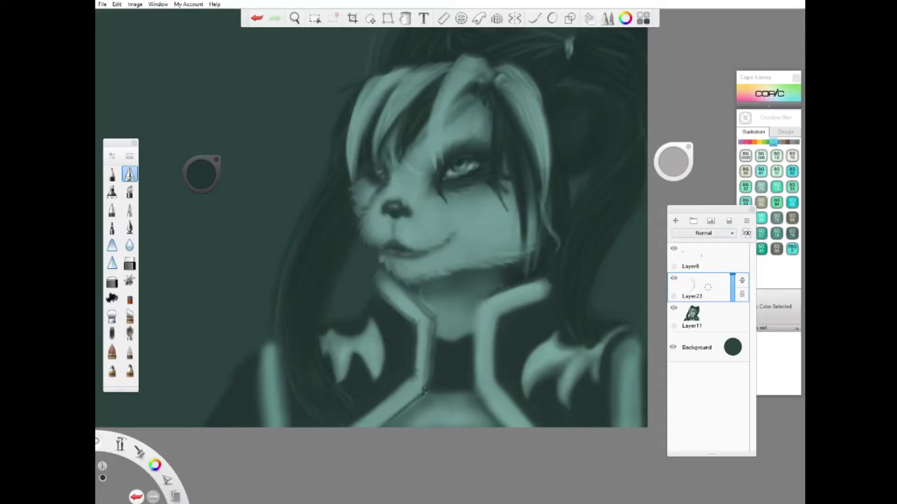
pyautogui.press('e')
pyautogui.press('e')
pyautogui.press('e')
pyautogui.press('e')
# - Draw matching thin dark outlines along the near collar trim and darken its upper tip
pyautogui.moveTo(477, 304); pyautogui.dragTo(477, 346)
pyautogui.moveTo(493, 381); pyautogui.dragTo(528, 426)
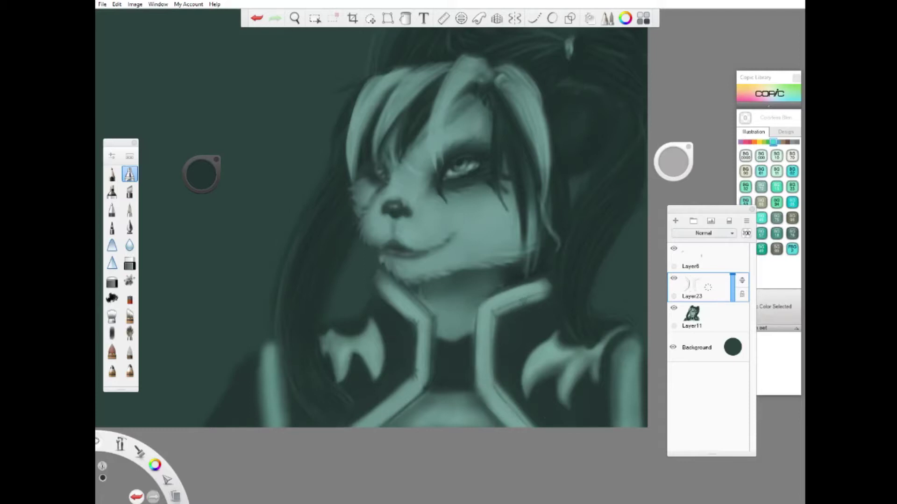
pyautogui.moveTo(487, 319); pyautogui.dragTo(490, 382)
pyautogui.moveTo(542, 295)
pyautogui.mouseDown()
pyautogui.moveTo(498, 309)
pyautogui.moveTo(528, 426)
pyautogui.moveTo(547, 284)
pyautogui.mouseUp()
pyautogui.moveTo(496, 413); pyautogui.dragTo(525, 426)
# - Fade the far collar trim's upper tip into shadow and merge the outlines into Layer11
pyautogui.moveTo(377, 277)
pyautogui.mouseDown()
pyautogui.moveTo(384, 297)
pyautogui.moveTo(400, 291)
pyautogui.moveTo(436, 316)
pyautogui.mouseUp()
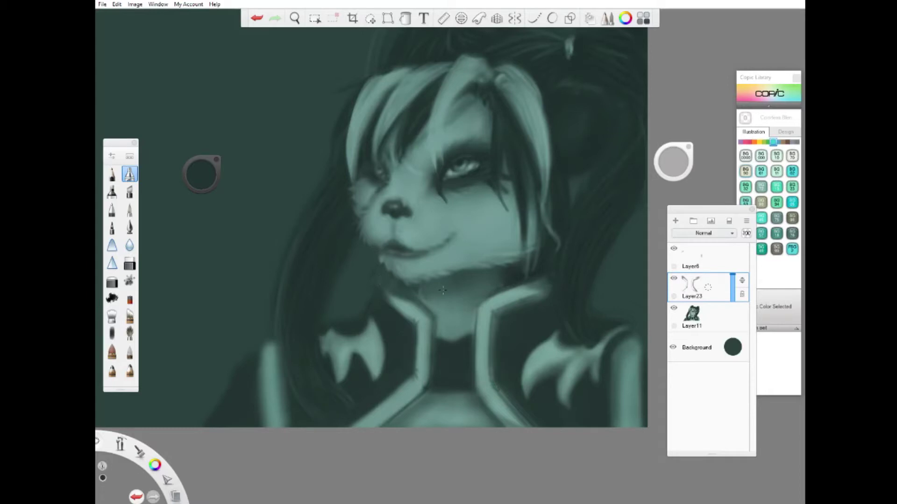
pyautogui.keyDown('alt'); pyautogui.click(396, 291); pyautogui.keyUp('alt')
pyautogui.hotkey('ctrl', 'e')
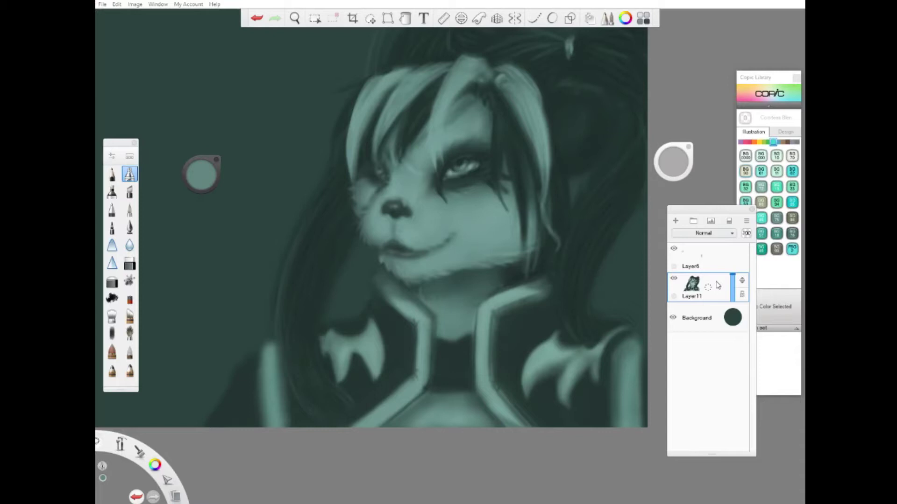
# - Darken the edges around the collar opening and break up both shoulder stripes with dark strokes
pyautogui.keyDown('alt'); pyautogui.click(425, 396); pyautogui.keyUp('alt')
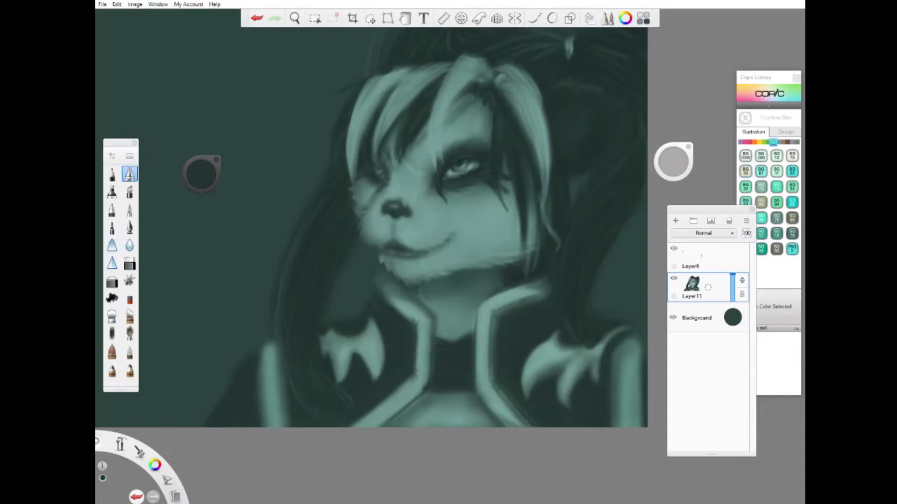
pyautogui.moveTo(478, 344)
pyautogui.mouseDown()
pyautogui.moveTo(481, 307)
pyautogui.moveTo(495, 315)
pyautogui.mouseUp()
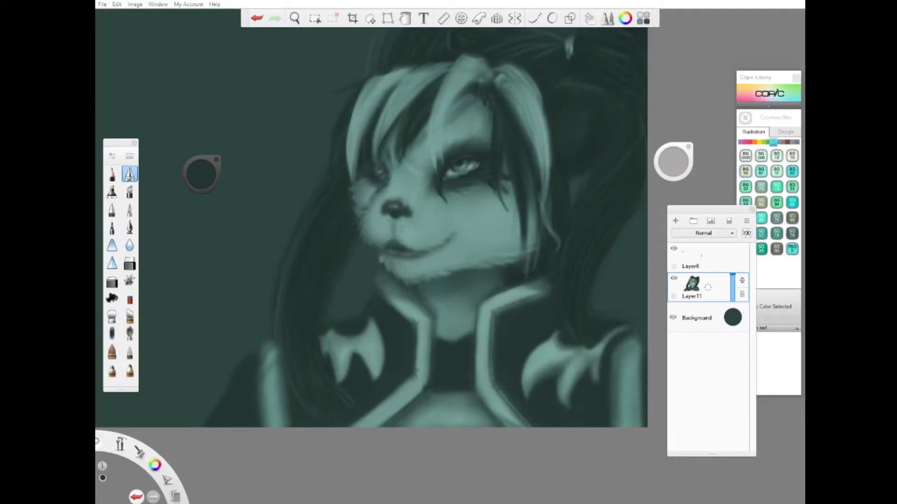
pyautogui.moveTo(273, 401); pyautogui.dragTo(273, 425)
pyautogui.moveTo(614, 360)
pyautogui.mouseDown()
pyautogui.moveTo(614, 426)
pyautogui.moveTo(628, 415)
pyautogui.moveTo(628, 359)
pyautogui.moveTo(637, 426)
pyautogui.moveTo(623, 426)
pyautogui.mouseUp()
pyautogui.moveTo(631, 342); pyautogui.dragTo(628, 351)
pyautogui.moveTo(275, 346); pyautogui.dragTo(265, 391)
pyautogui.moveTo(269, 388)
pyautogui.mouseDown()
pyautogui.moveTo(269, 345)
pyautogui.moveTo(273, 383)
pyautogui.mouseUp()
pyautogui.moveTo(280, 418); pyautogui.dragTo(282, 426)
pyautogui.moveTo(502, 408); pyautogui.dragTo(502, 417)
pyautogui.hotkey('ctrl', 'l')
pyautogui.moveTo(500, 378); pyautogui.dragTo(502, 426)
pyautogui.moveTo(509, 285); pyautogui.dragTo(495, 404)
pyautogui.moveTo(411, 286)
pyautogui.mouseDown()
pyautogui.moveTo(427, 336)
pyautogui.moveTo(411, 421)
pyautogui.mouseUp()
pyautogui.moveTo(602, 343); pyautogui.dragTo(527, 388)
pyautogui.moveTo(556, 345); pyautogui.dragTo(523, 390)
pyautogui.moveTo(373, 327)
pyautogui.mouseDown()
pyautogui.moveTo(327, 378)
pyautogui.moveTo(374, 376)
pyautogui.mouseUp()
pyautogui.press('Delete')
# - Add a new layer and paint BG0000 Snow Green highlights on the far collar trim and the far shoulder's tufts
pyautogui.hotkey('ctrl', 'l')
pyautogui.click(745, 155)
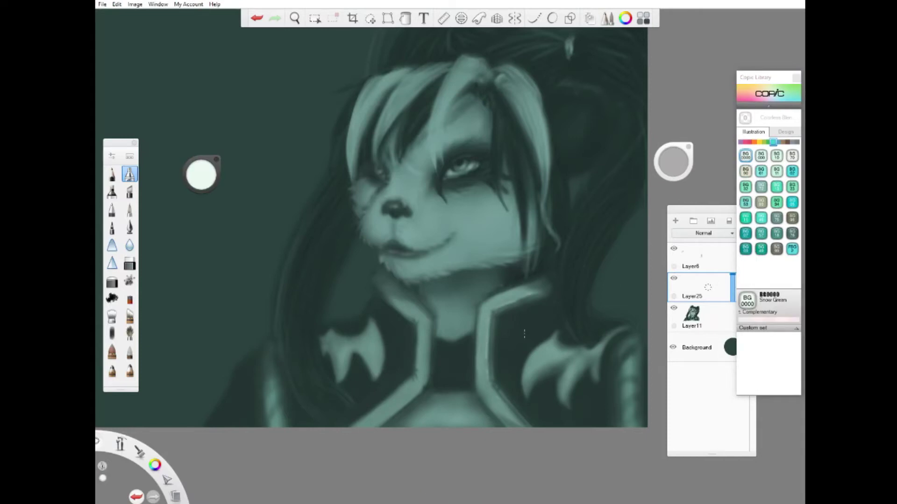
pyautogui.moveTo(429, 327)
pyautogui.mouseDown()
pyautogui.moveTo(429, 377)
pyautogui.moveTo(417, 378)
pyautogui.mouseUp()
pyautogui.moveTo(374, 346); pyautogui.dragTo(374, 372)
pyautogui.moveTo(373, 344)
pyautogui.mouseDown()
pyautogui.moveTo(339, 366)
pyautogui.moveTo(373, 329)
pyautogui.mouseUp()
pyautogui.click(111, 281)
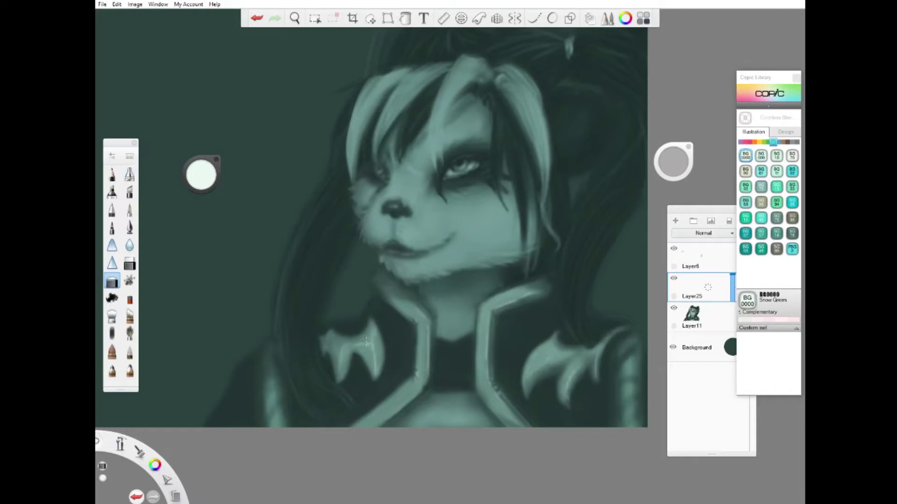
pyautogui.hotkey('ctrl', 'z')
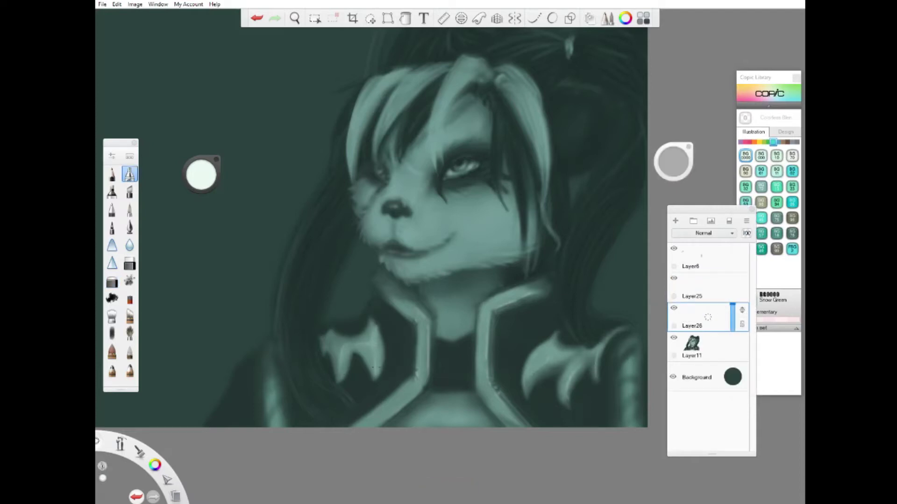
pyautogui.hotkey('ctrl', 'y')
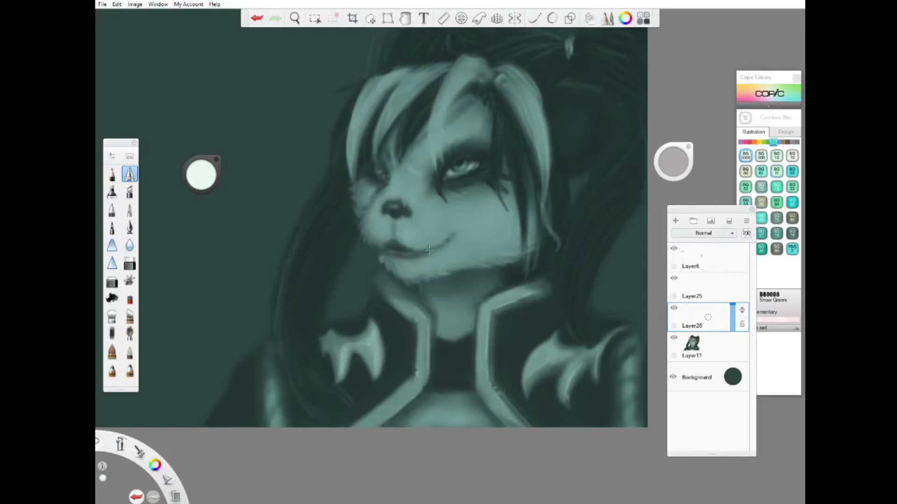
# - Highlight the near collar trim and the near shoulder's tufts in pale green, and set the layer's opacity to 73
pyautogui.moveTo(483, 320)
pyautogui.mouseDown()
pyautogui.moveTo(488, 372)
pyautogui.moveTo(518, 425)
pyautogui.mouseUp()
pyautogui.moveTo(488, 308); pyautogui.dragTo(537, 286)
pyautogui.moveTo(530, 369); pyautogui.dragTo(579, 351)
pyautogui.moveTo(563, 395); pyautogui.dragTo(584, 359)
pyautogui.moveTo(732, 305); pyautogui.dragTo(731, 311)
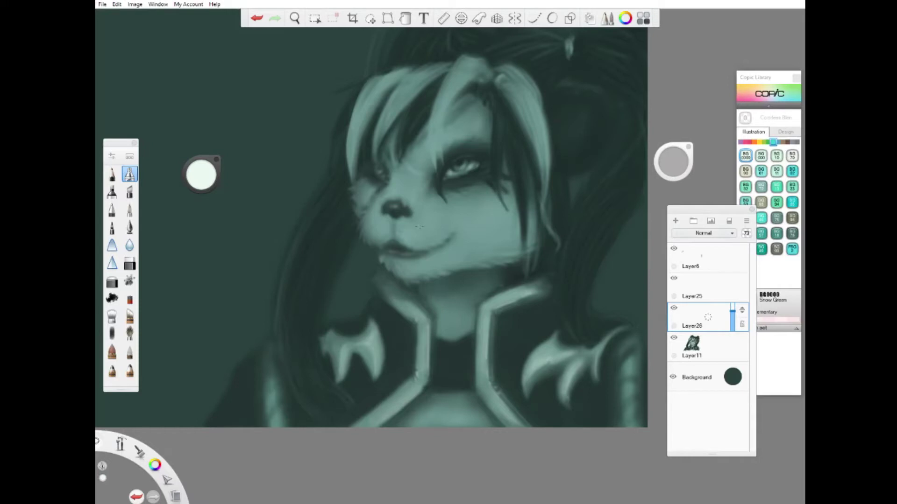
# - Add light teal detail to the shoulder stripes on a new layer and make Layer26 active
pyautogui.keyDown('alt'); pyautogui.click(624, 362); pyautogui.keyUp('alt')
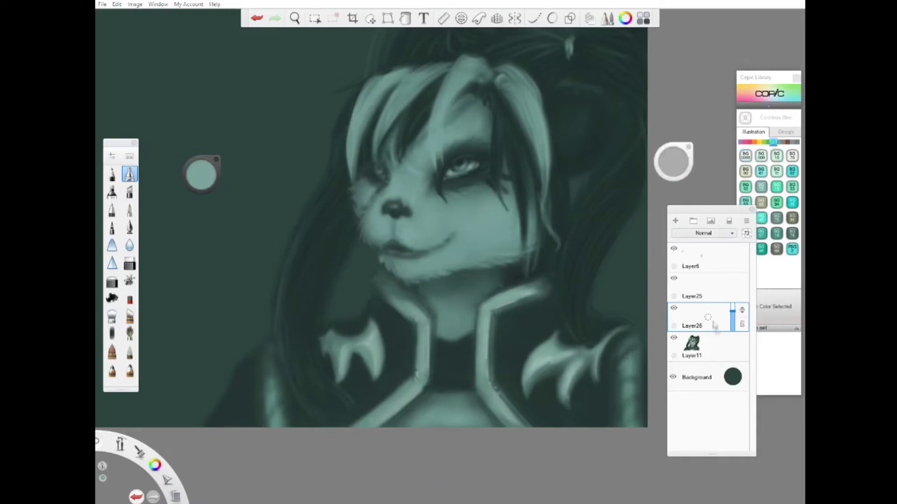
pyautogui.hotkey('ctrl', 'l')
pyautogui.click(678, 168)
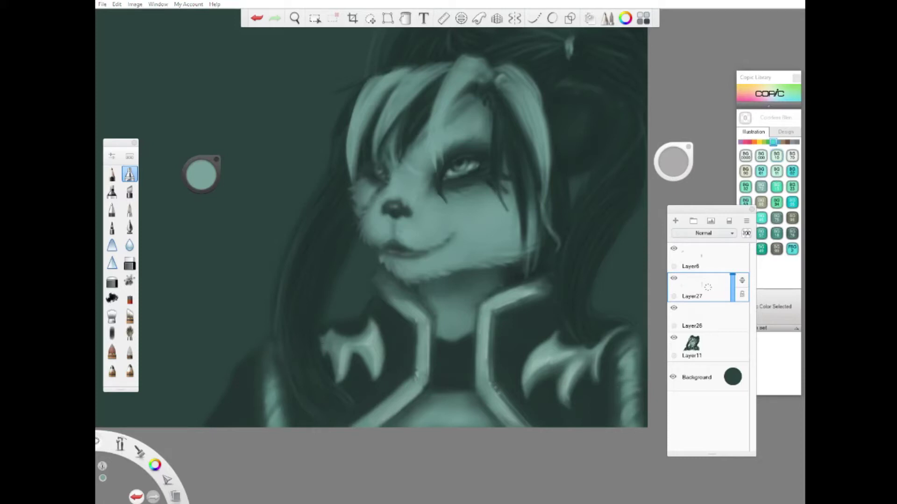
pyautogui.click(700, 318)
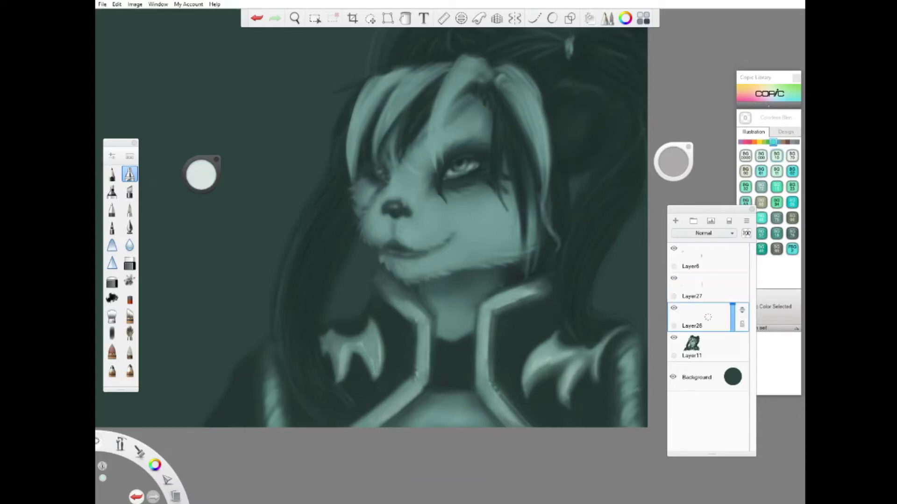
# - Add pale highlights to the shoulder tufts on a new layer, erase the excess, and merge the highlight layers
pyautogui.hotkey('ctrl', 'shift', 'n')
pyautogui.press('e')
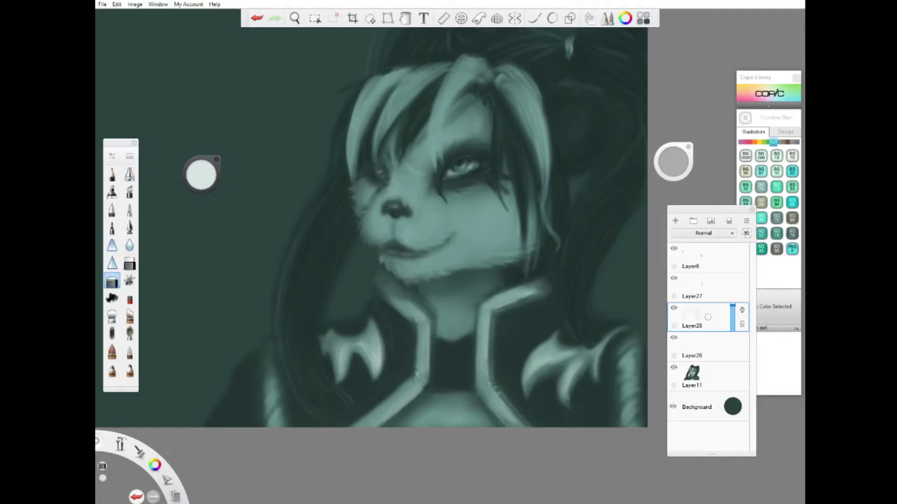
pyautogui.hotkey('ctrl', 'e')
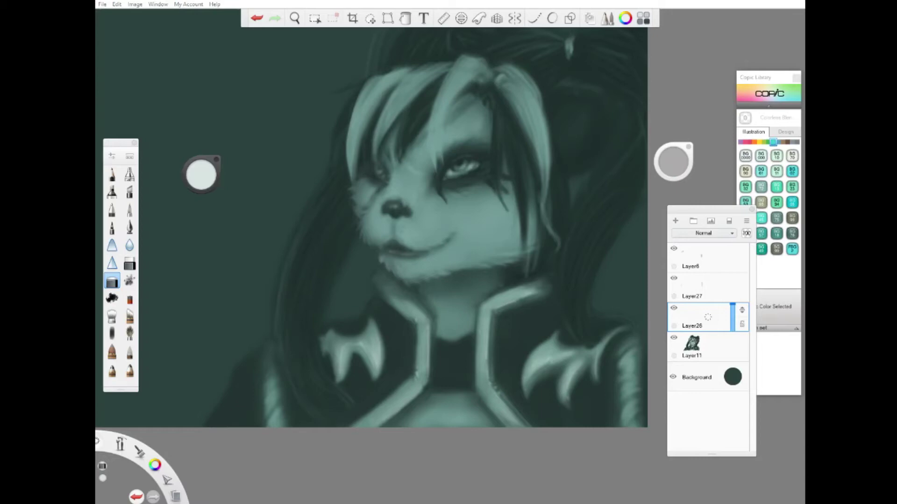
pyautogui.click(130, 174)
pyautogui.hotkey('ctrl', 'e')
pyautogui.hotkey('ctrl', 'shift', 'n')
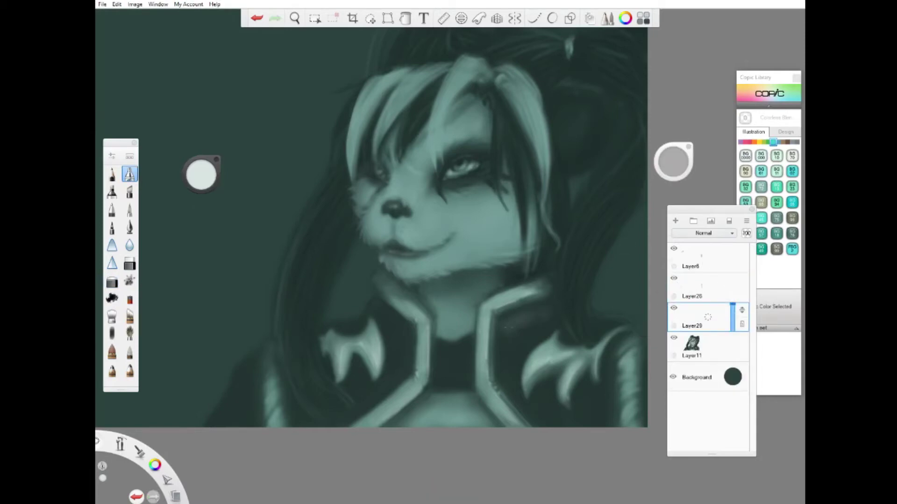
pyautogui.moveTo(533, 304); pyautogui.dragTo(509, 374)
pyautogui.moveTo(514, 341); pyautogui.dragTo(547, 425)
pyautogui.moveTo(402, 313)
pyautogui.mouseDown()
pyautogui.moveTo(355, 410)
pyautogui.moveTo(369, 407)
pyautogui.mouseUp()
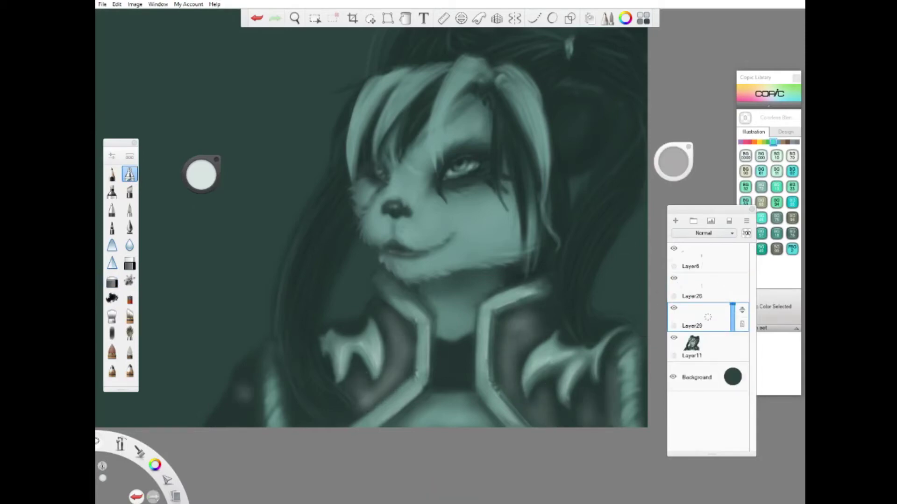
pyautogui.press('Delete')
# - Pick a muted mid teal and brush soft light onto the dark jacket panels beside the collar trim
pyautogui.moveTo(701, 318); pyautogui.dragTo(687, 355)
pyautogui.moveTo(201, 174); pyautogui.dragTo(202, 186)
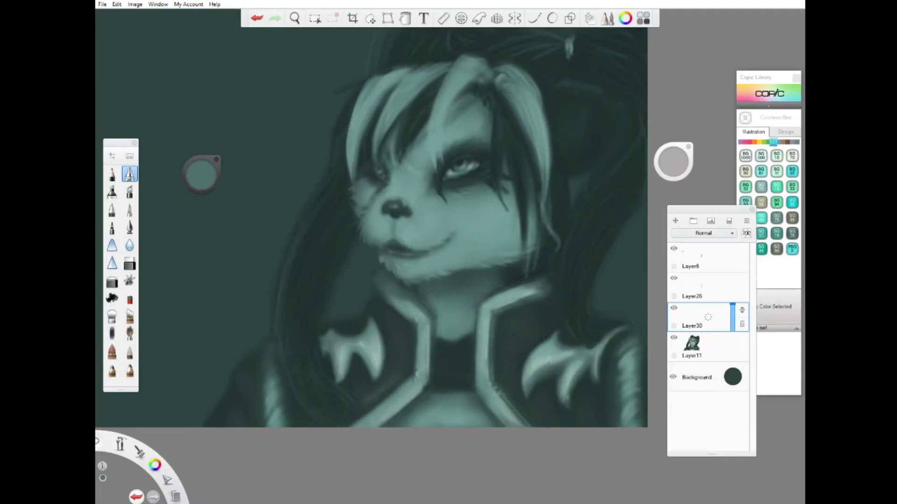
pyautogui.moveTo(397, 352); pyautogui.dragTo(393, 379)
pyautogui.moveTo(364, 374)
pyautogui.mouseDown()
pyautogui.moveTo(354, 397)
pyautogui.moveTo(360, 373)
pyautogui.mouseUp()
pyautogui.moveTo(532, 338); pyautogui.dragTo(508, 371)
pyautogui.moveTo(528, 313)
pyautogui.mouseDown()
pyautogui.moveTo(506, 339)
pyautogui.moveTo(500, 378)
pyautogui.mouseUp()
# - Extend the soft mid-teal light over the lower jacket and far sleeve, and merge it into Layer11
pyautogui.moveTo(518, 389)
pyautogui.mouseDown()
pyautogui.moveTo(512, 402)
pyautogui.moveTo(535, 426)
pyautogui.mouseUp()
pyautogui.moveTo(596, 391)
pyautogui.mouseDown()
pyautogui.moveTo(580, 420)
pyautogui.moveTo(611, 348)
pyautogui.mouseUp()
pyautogui.moveTo(529, 316); pyautogui.dragTo(524, 325)
pyautogui.moveTo(407, 308)
pyautogui.mouseDown()
pyautogui.moveTo(388, 379)
pyautogui.moveTo(365, 393)
pyautogui.mouseUp()
pyautogui.moveTo(261, 379); pyautogui.dragTo(237, 423)
pyautogui.moveTo(734, 311); pyautogui.dragTo(692, 330)
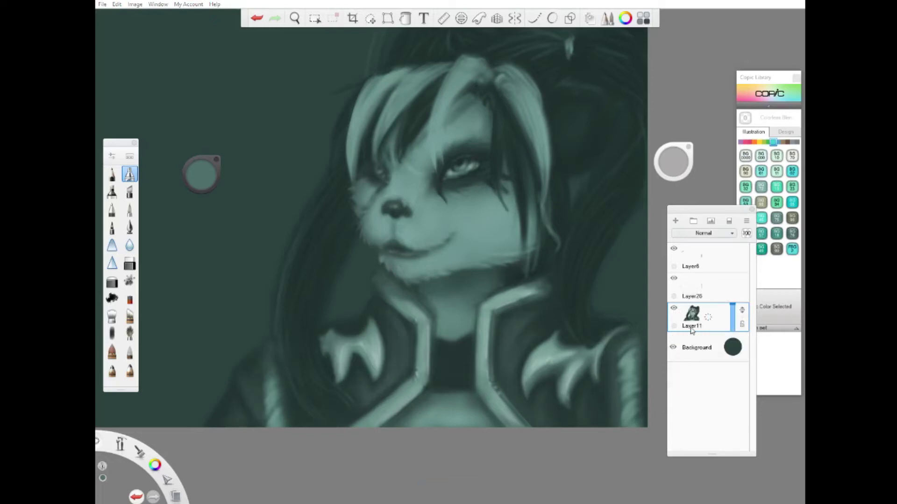
# - Distort the striped trim on the sleeve at the canvas's right edge so it fits the shoulder, and apply the transform
pyautogui.hotkey('ctrl', 't')
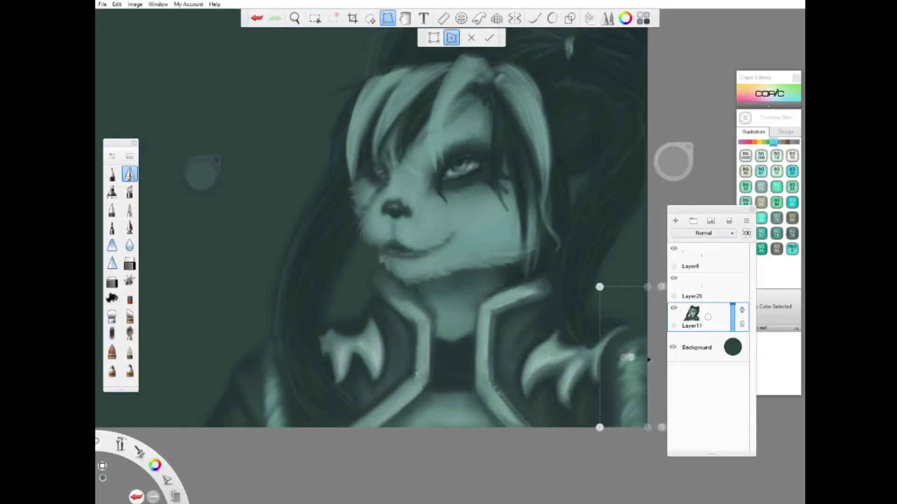
pyautogui.moveTo(599, 428); pyautogui.dragTo(610, 430)
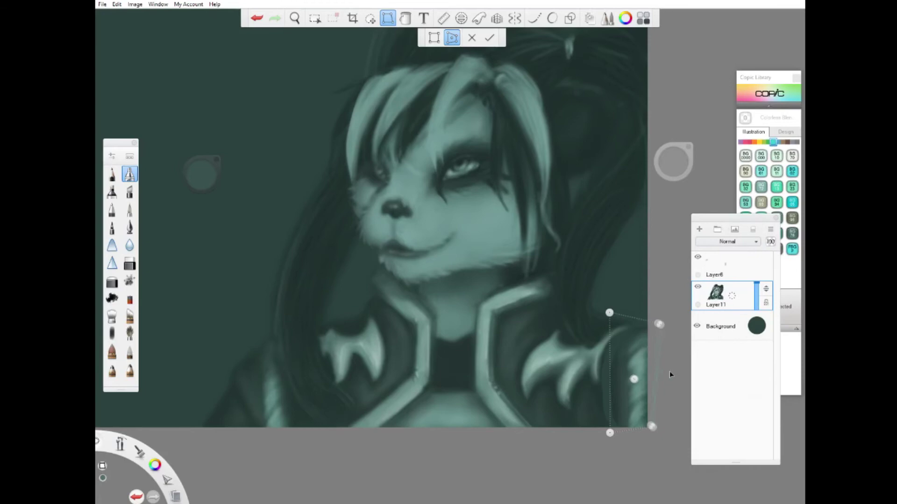
pyautogui.press('Return')
# - Try soft dark shading beside the striped sleeve trim on a new layer
pyautogui.hotkey('ctrl', 'shift', 'n')
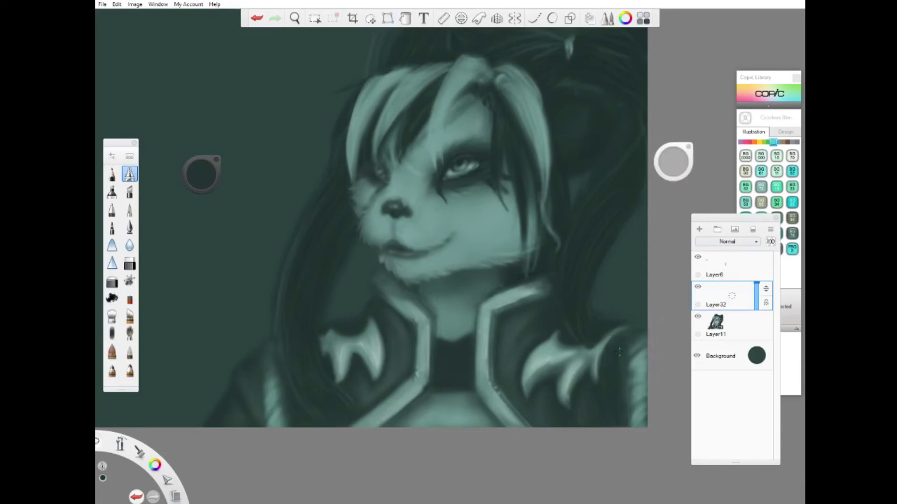
pyautogui.hotkey('ctrl', 'z')
pyautogui.hotkey('ctrl', 'shift', 'n')
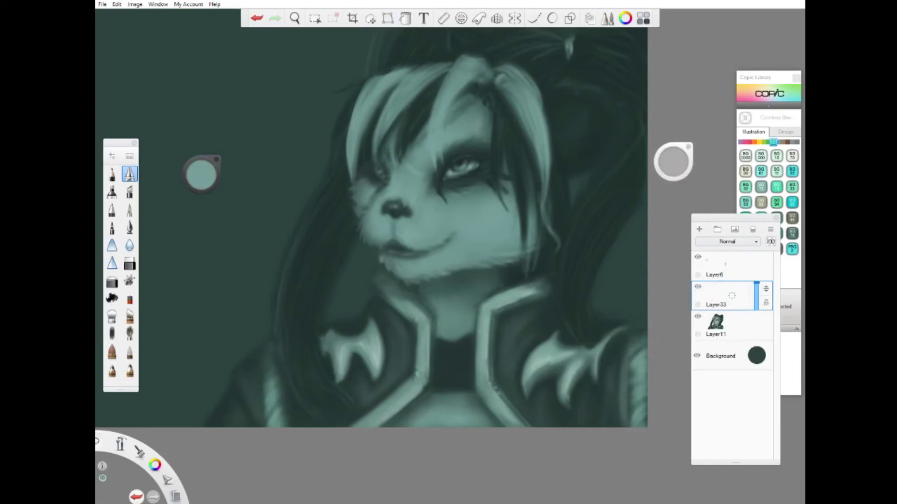
pyautogui.moveTo(624, 369); pyautogui.dragTo(626, 418)
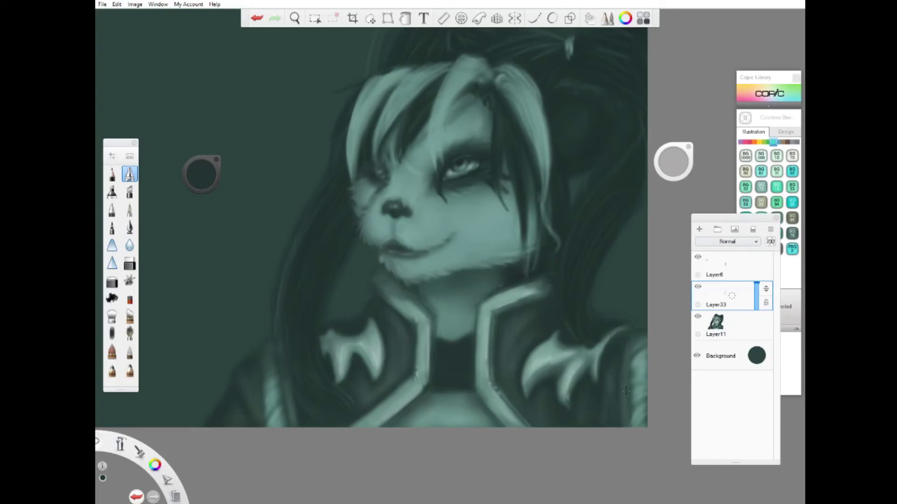
pyautogui.hotkey('ctrl', 'z')
pyautogui.hotkey('ctrl', 'z')
# - Paint thin light teal edge lines along both collar trims on a new layer at brush size 10 and merge it into Layer11
pyautogui.hotkey('ctrl', 'shift', 'n')
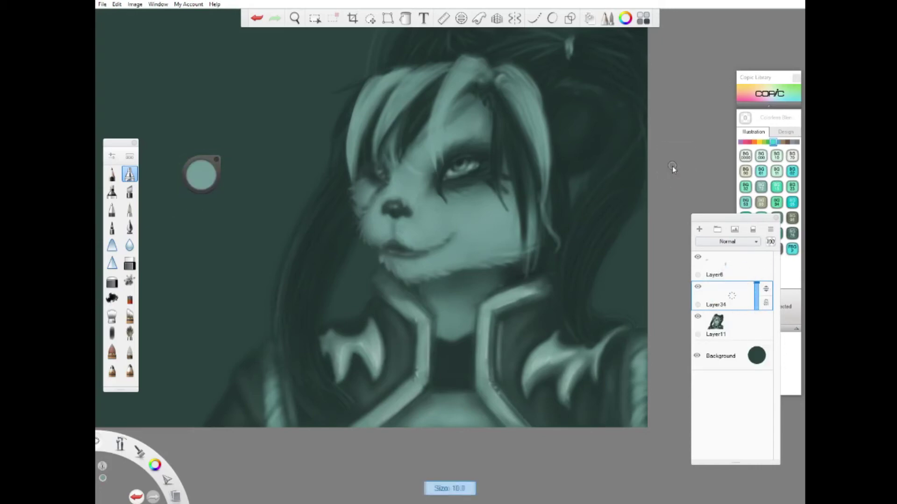
pyautogui.moveTo(500, 299); pyautogui.dragTo(553, 321)
pyautogui.moveTo(500, 380); pyautogui.dragTo(537, 425)
pyautogui.moveTo(411, 331); pyautogui.dragTo(409, 369)
pyautogui.moveTo(378, 299)
pyautogui.mouseDown()
pyautogui.moveTo(413, 332)
pyautogui.moveTo(404, 374)
pyautogui.mouseUp()
pyautogui.moveTo(411, 369); pyautogui.dragTo(348, 420)
pyautogui.press('e')
pyautogui.hotkey('ctrl', 'e')
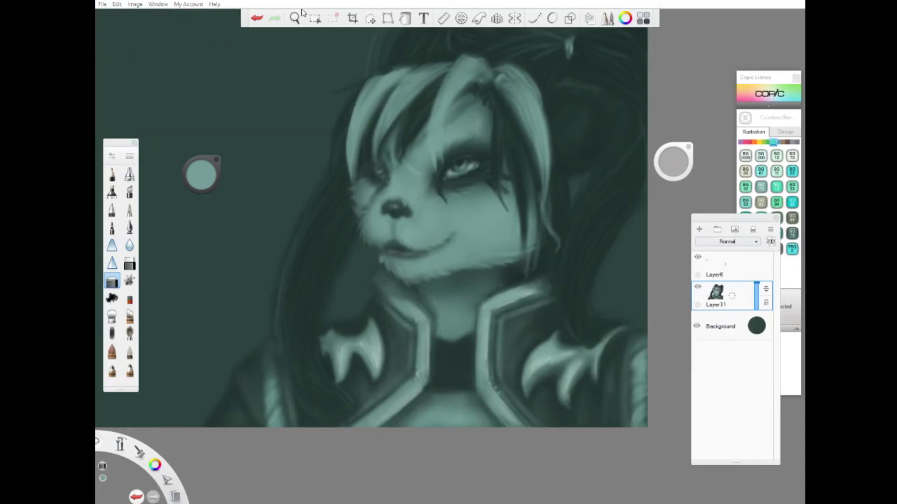
# - Brush muted mid-teal strand shading through the light bangs and the side lock on a new layer
pyautogui.press('e')
pyautogui.moveTo(213, 123); pyautogui.dragTo(320, 141)
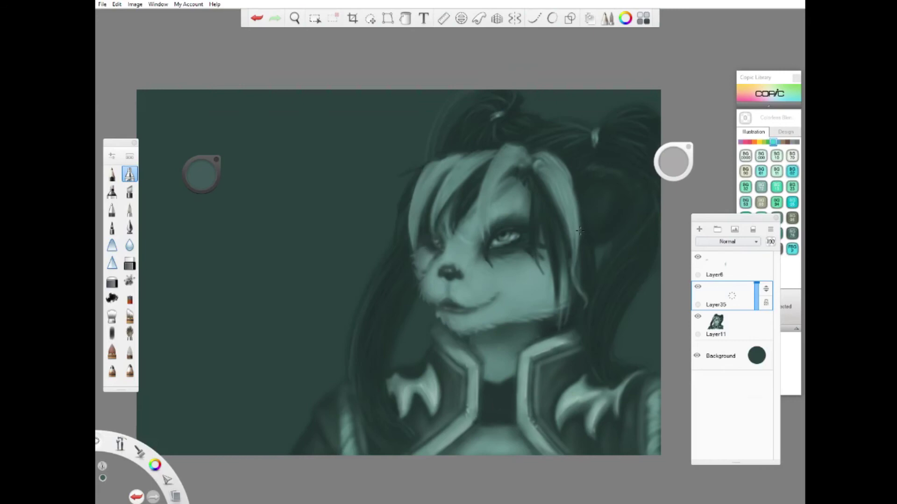
pyautogui.moveTo(514, 150); pyautogui.dragTo(478, 238)
pyautogui.moveTo(498, 164); pyautogui.dragTo(484, 199)
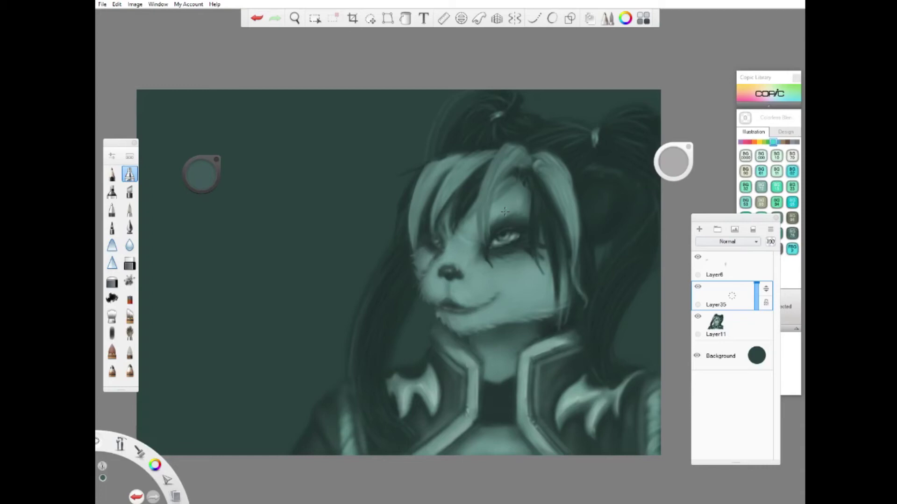
pyautogui.moveTo(462, 178); pyautogui.dragTo(439, 208)
pyautogui.moveTo(484, 148)
pyautogui.mouseDown()
pyautogui.moveTo(444, 169)
pyautogui.moveTo(417, 218)
pyautogui.mouseUp()
pyautogui.moveTo(518, 150); pyautogui.dragTo(513, 161)
pyautogui.moveTo(573, 172); pyautogui.dragTo(558, 234)
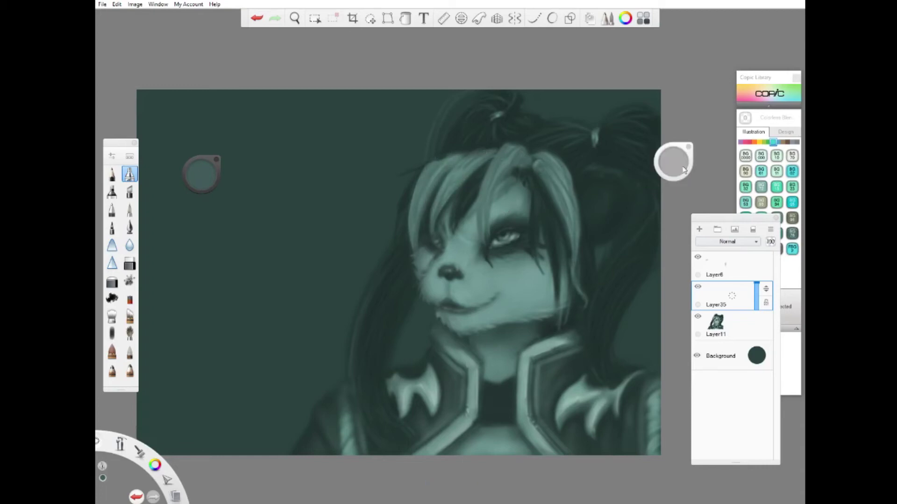
# - Sample the dark hair colour and paint fine dark strands through the bangs, over the forehead and beside the cheek
pyautogui.keyDown('alt'); pyautogui.click(618, 122); pyautogui.keyUp('alt')
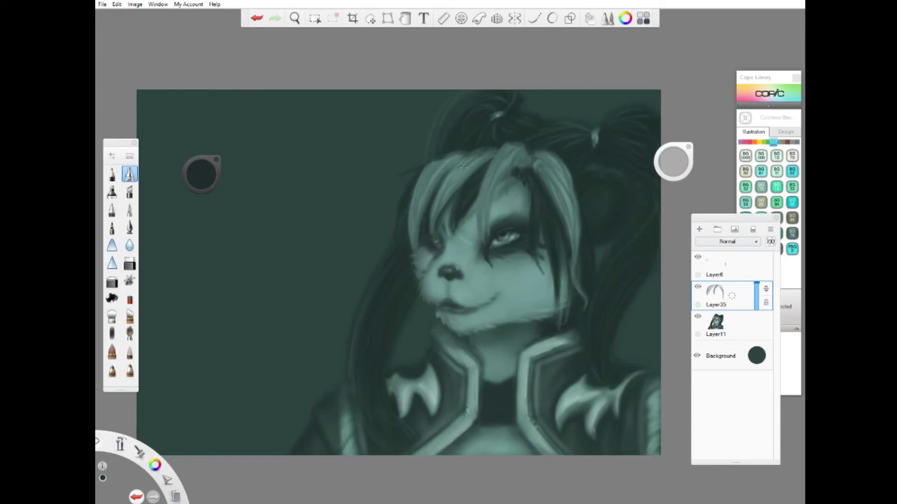
pyautogui.moveTo(486, 149)
pyautogui.mouseDown()
pyautogui.moveTo(496, 150)
pyautogui.moveTo(446, 156)
pyautogui.mouseUp()
pyautogui.moveTo(494, 196); pyautogui.dragTo(481, 239)
pyautogui.moveTo(484, 178); pyautogui.dragTo(478, 195)
pyautogui.moveTo(526, 150)
pyautogui.mouseDown()
pyautogui.moveTo(513, 166)
pyautogui.moveTo(514, 215)
pyautogui.mouseUp()
pyautogui.moveTo(551, 260)
pyautogui.mouseDown()
pyautogui.moveTo(541, 282)
pyautogui.moveTo(557, 324)
pyautogui.mouseUp()
pyautogui.moveTo(570, 289); pyautogui.dragTo(564, 309)
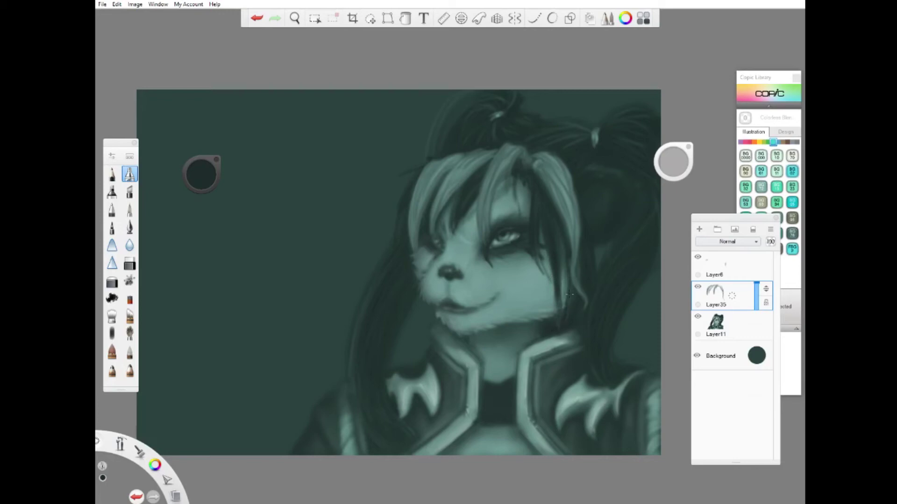
pyautogui.moveTo(418, 238)
pyautogui.mouseDown()
pyautogui.moveTo(414, 253)
pyautogui.moveTo(438, 240)
pyautogui.mouseUp()
pyautogui.moveTo(499, 174); pyautogui.dragTo(494, 215)
pyautogui.moveTo(558, 198); pyautogui.dragTo(556, 215)
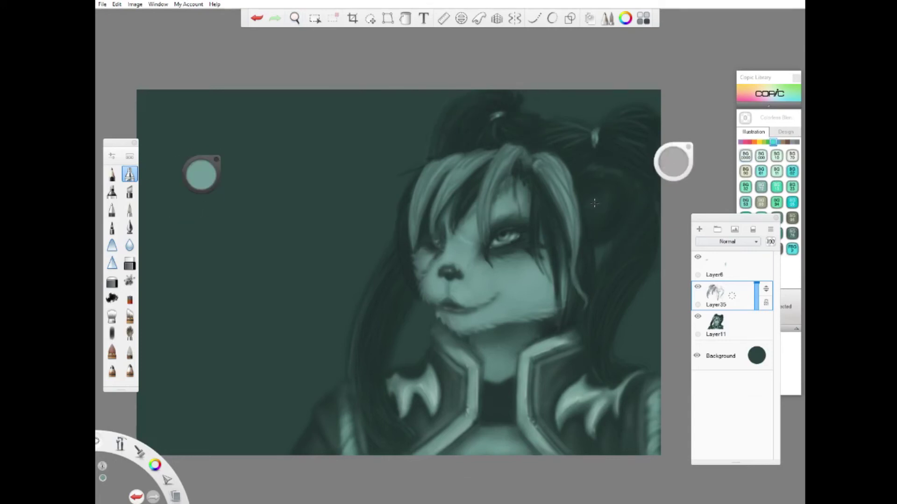
# - Brush a soft light teal glow inside the ear on a new layer, lower its opacity to 77, and merge the hair and ear layers down
pyautogui.hotkey('ctrl', 'shift', 'n')
pyautogui.press('e')
pyautogui.moveTo(756, 283); pyautogui.dragTo(746, 287)
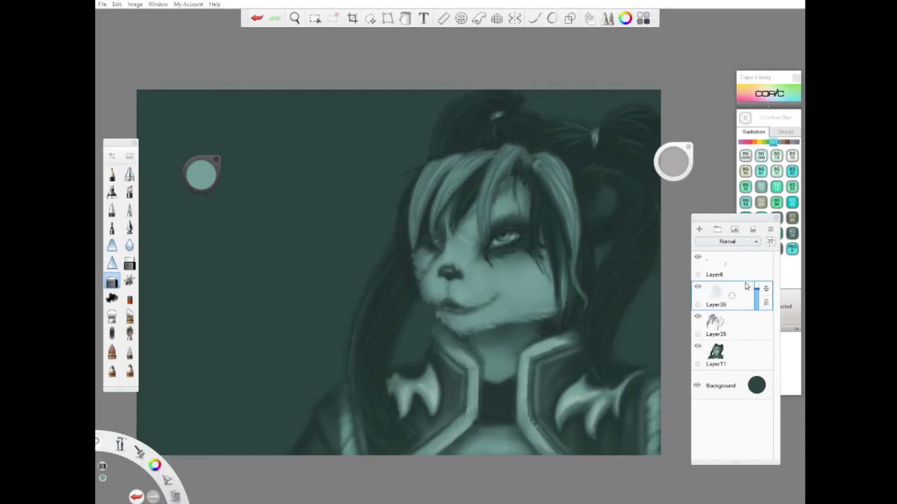
pyautogui.click(723, 354)
pyautogui.press('e')
pyautogui.moveTo(723, 354)
pyautogui.mouseDown()
pyautogui.moveTo(731, 317)
pyautogui.moveTo(723, 308)
pyautogui.mouseUp()
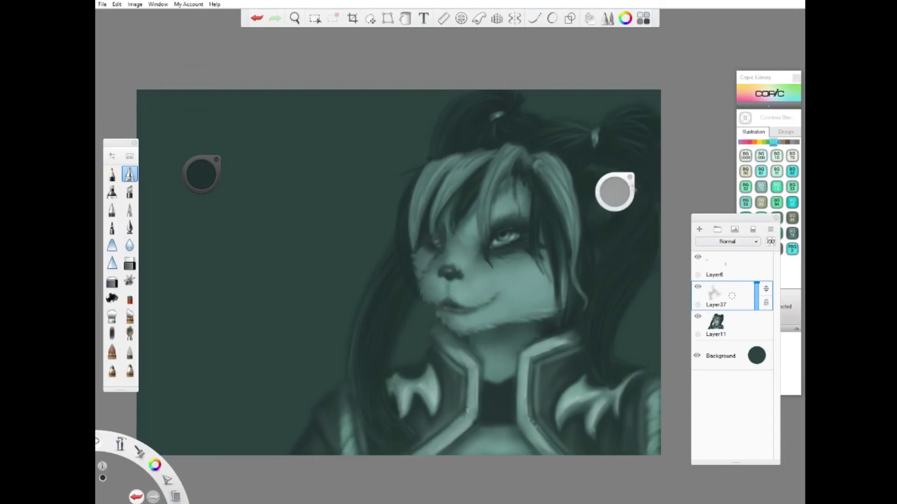
# - Touch up the dark strands beside the cheek on Layer37 and merge it into Layer11
pyautogui.moveTo(542, 252)
pyautogui.mouseDown()
pyautogui.moveTo(563, 307)
pyautogui.moveTo(544, 279)
pyautogui.mouseUp()
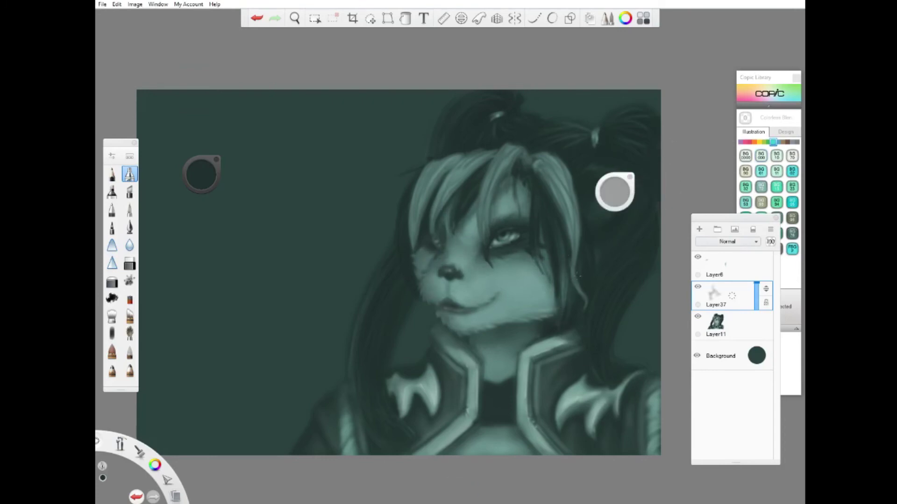
pyautogui.press('e')
pyautogui.hotkey('ctrl', 'e')
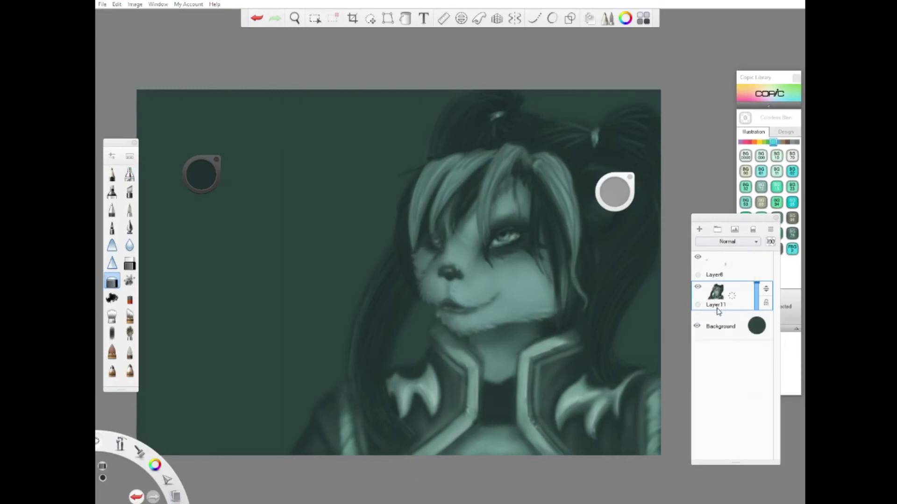
# - Add a layer, pick Copic BG000 Pale Aqua, and paint short fur strokes on the muzzle and around the mouth
pyautogui.click(699, 228)
pyautogui.click(760, 155)
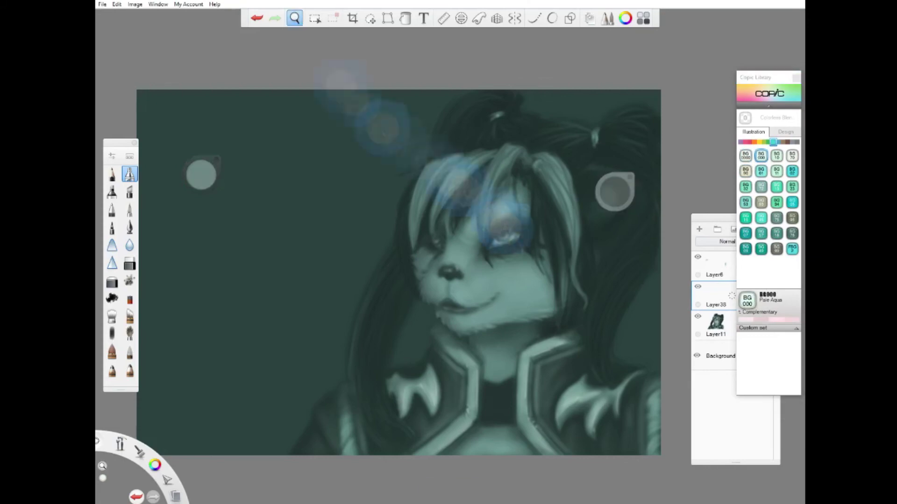
pyautogui.scroll(3, 420, 334)
pyautogui.moveTo(425, 334)
pyautogui.mouseDown()
pyautogui.moveTo(440, 325)
pyautogui.moveTo(484, 338)
pyautogui.mouseUp()
pyautogui.moveTo(413, 325)
pyautogui.mouseDown()
pyautogui.moveTo(409, 338)
pyautogui.moveTo(411, 323)
pyautogui.mouseUp()
pyautogui.moveTo(467, 346)
pyautogui.mouseDown()
pyautogui.moveTo(475, 339)
pyautogui.moveTo(455, 350)
pyautogui.mouseUp()
pyautogui.moveTo(397, 341)
pyautogui.mouseDown()
pyautogui.moveTo(386, 318)
pyautogui.moveTo(399, 337)
pyautogui.mouseUp()
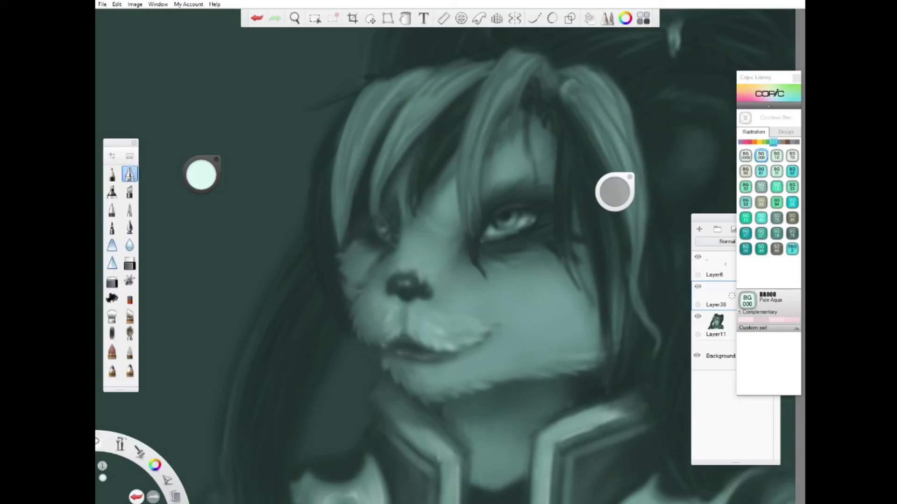
# - Extend the pale aqua fur strokes over the chin, jaw, cheek, nose bridge and neck
pyautogui.moveTo(432, 370); pyautogui.dragTo(439, 401)
pyautogui.moveTo(544, 275); pyautogui.dragTo(563, 290)
pyautogui.moveTo(579, 319)
pyautogui.mouseDown()
pyautogui.moveTo(570, 369)
pyautogui.moveTo(527, 375)
pyautogui.moveTo(556, 320)
pyautogui.mouseUp()
pyautogui.moveTo(572, 350); pyautogui.dragTo(563, 357)
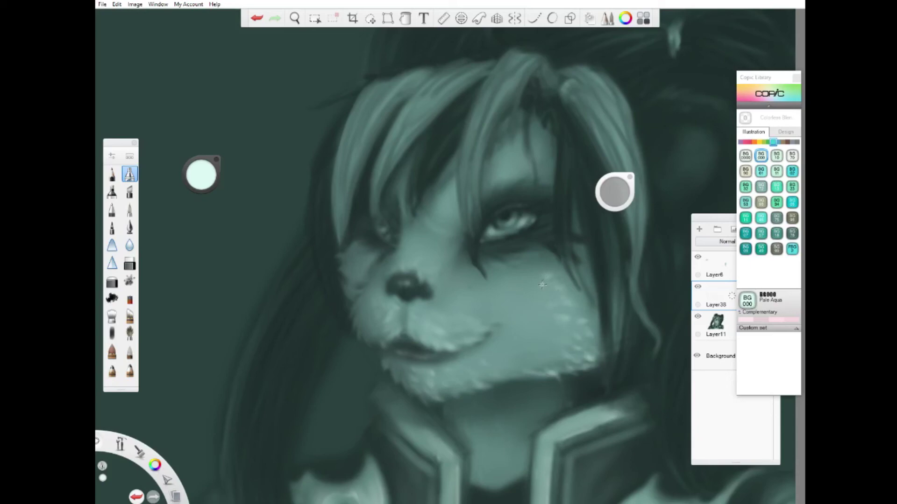
pyautogui.moveTo(519, 293); pyautogui.dragTo(506, 300)
pyautogui.moveTo(514, 348); pyautogui.dragTo(498, 351)
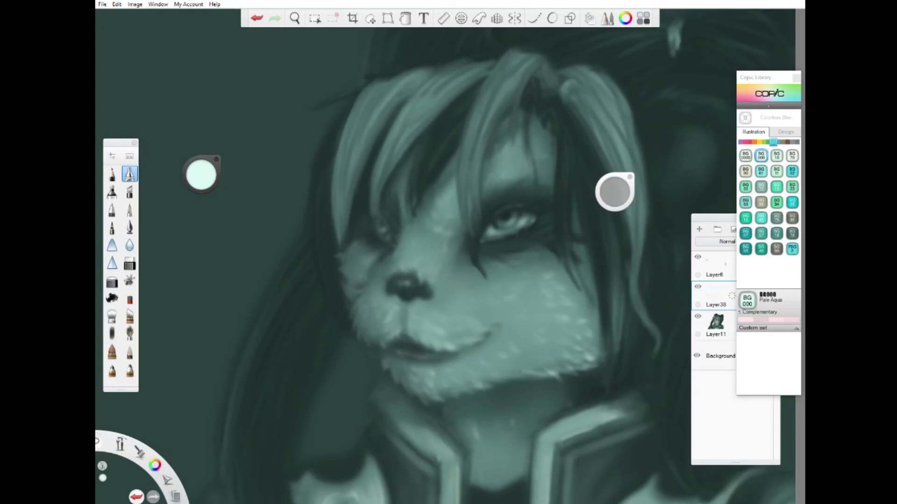
# - Soften the fur layer by lowering its opacity, duplicate it, hide the original Layer38, and adjust the copy's opacity
pyautogui.hotkey('ctrl', 'l')
pyautogui.press('e')
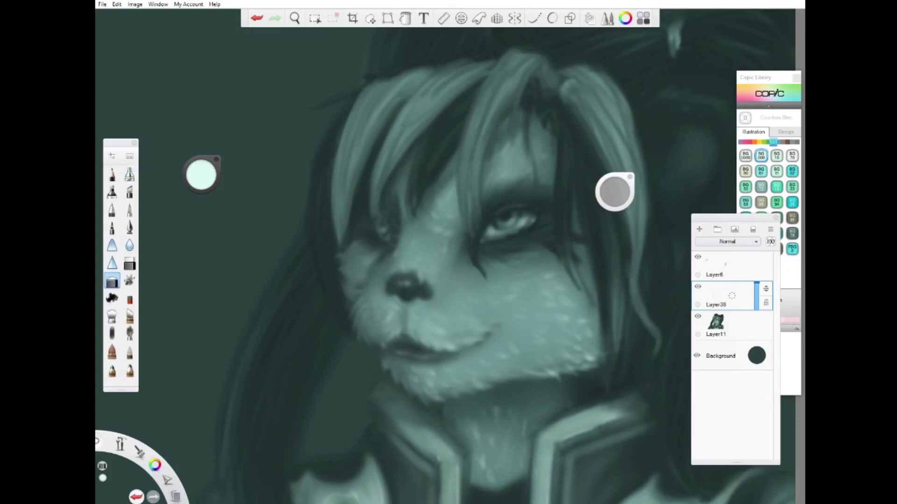
pyautogui.hotkey('ctrl', 'd')
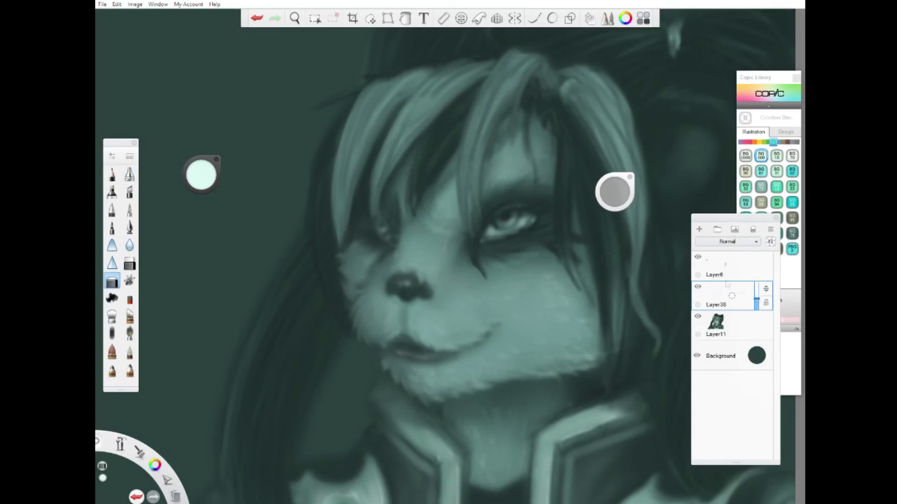
pyautogui.press('Home')
pyautogui.click(697, 316)
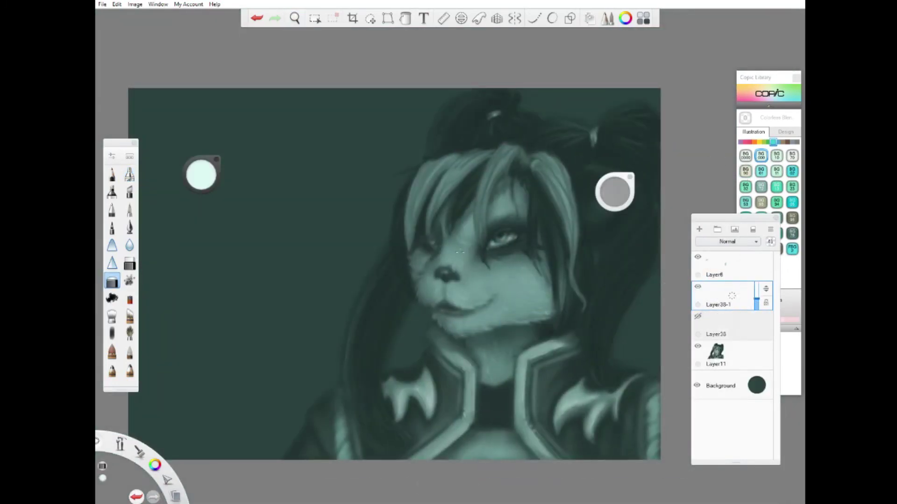
pyautogui.moveTo(756, 297); pyautogui.dragTo(757, 293)
# - Add a layer and deepen the eyelids, nose and the line between nose and mouth with a very dark teal
pyautogui.hotkey('ctrl', 'shift', 'n')
pyautogui.click(129, 173)
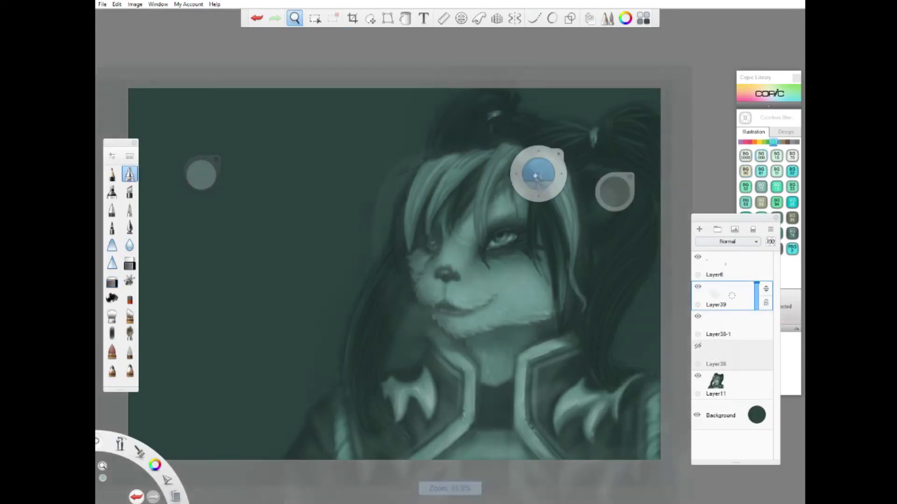
pyautogui.scroll(4, 516, 218)
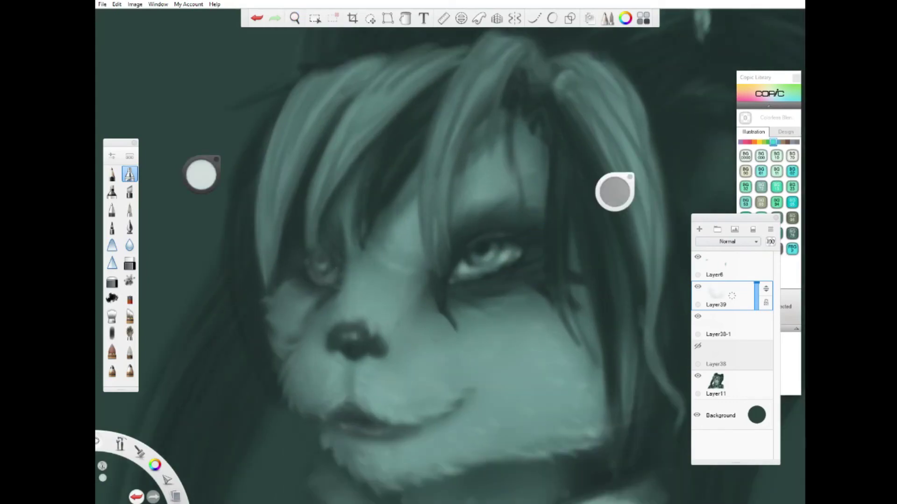
pyautogui.click(201, 173)
pyautogui.click(174, 211)
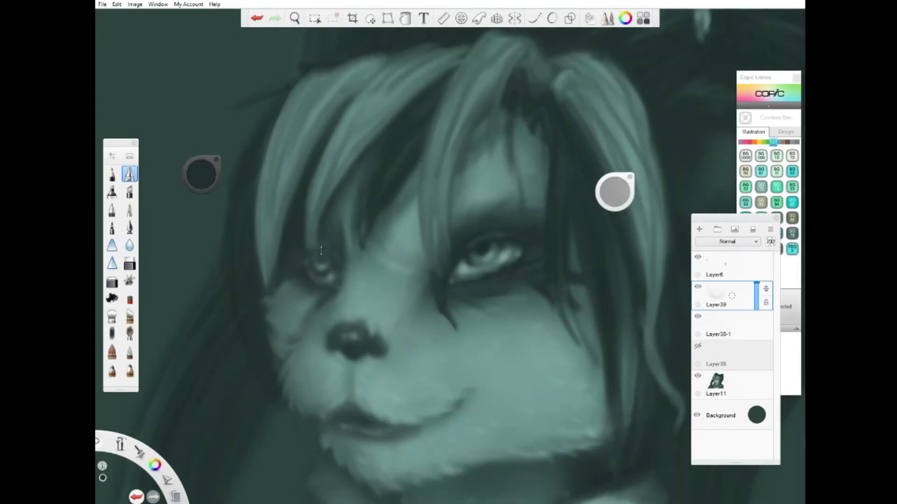
pyautogui.moveTo(465, 239); pyautogui.dragTo(458, 250)
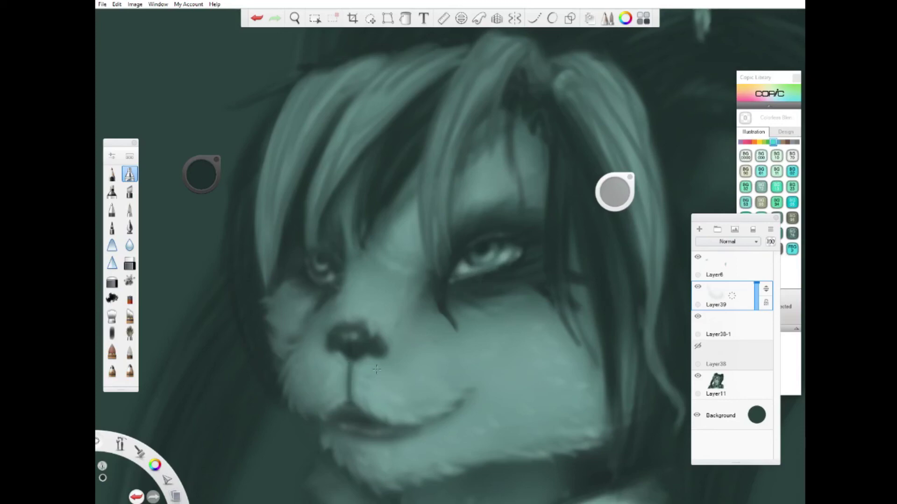
pyautogui.press('Home')
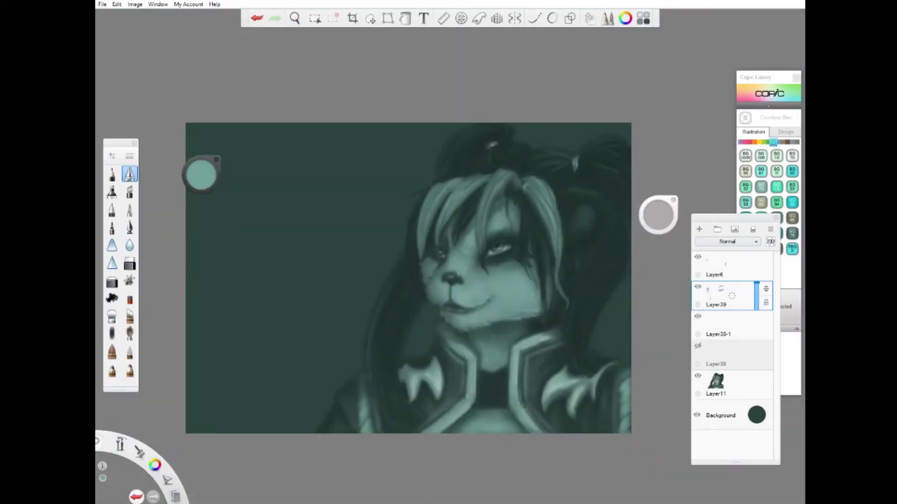
# - Sign the painting in light aqua beside the character's near shoulder on a new top layer
pyautogui.hotkey('ctrl', 'shift', 'n')
pyautogui.click(761, 171)
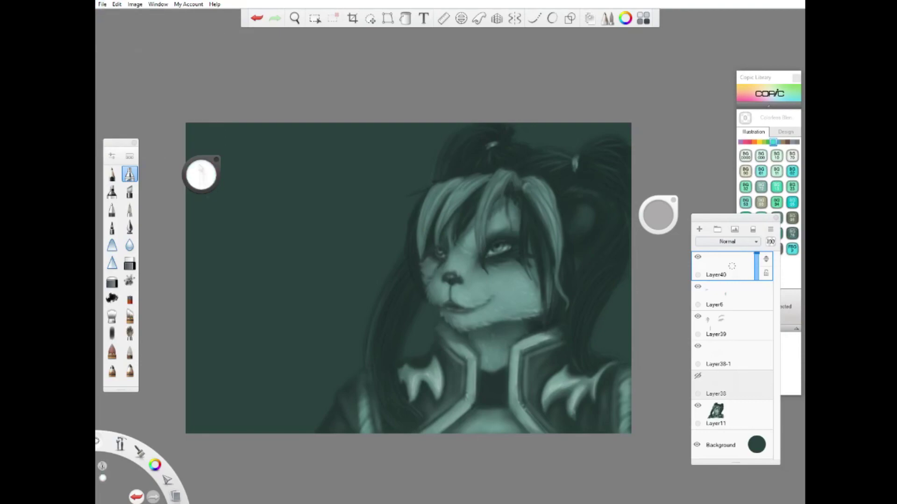
pyautogui.moveTo(314, 360); pyautogui.dragTo(306, 432)
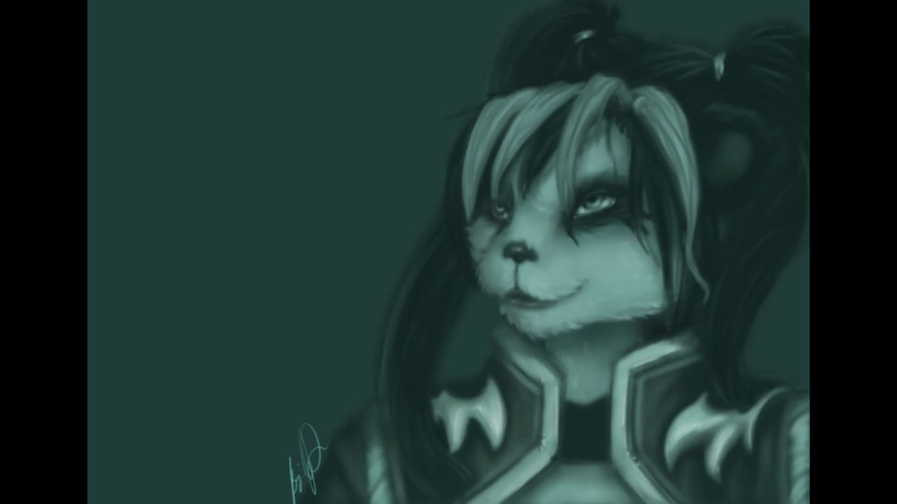